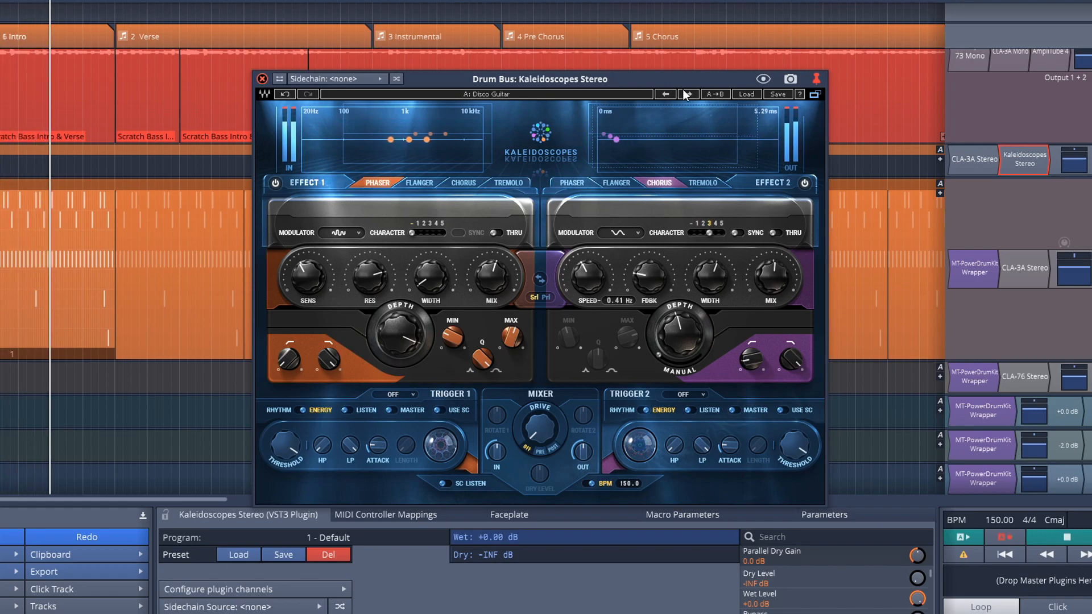
Step: Audition the factory presets Manual Detune Smile and Trigger Chorus Drums on the drum bus
{"action": "left_click", "coordinate": [745, 93]}
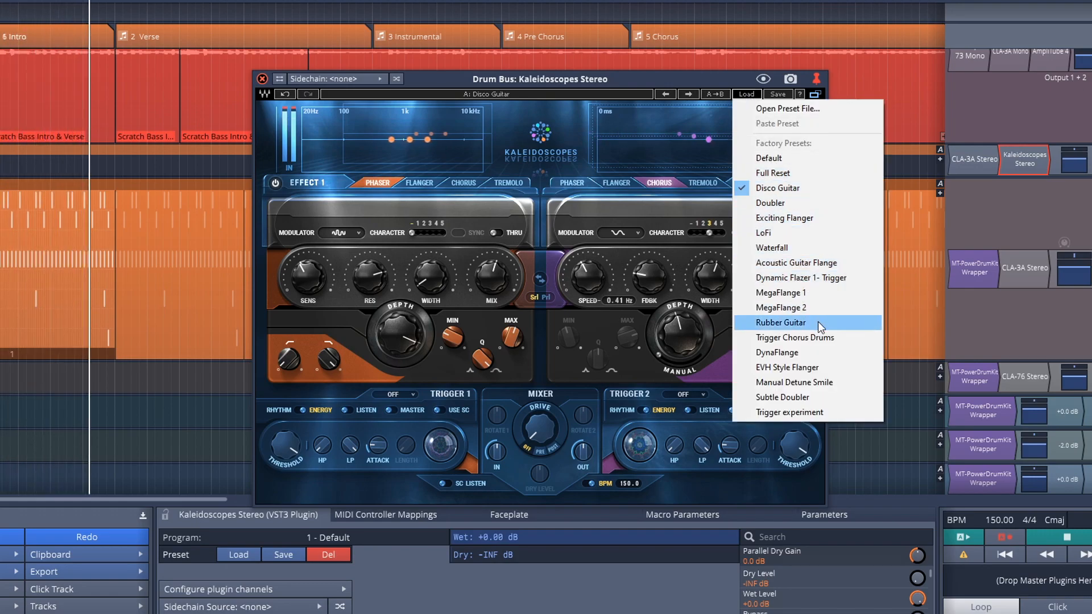
{"action": "left_click", "coordinate": [822, 383]}
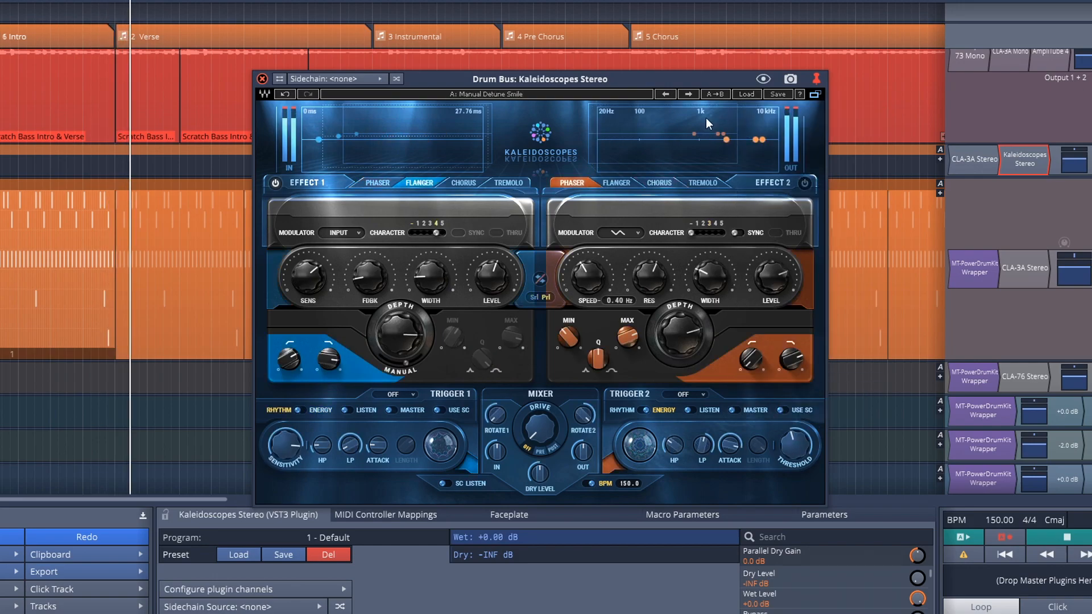
{"action": "left_click", "coordinate": [749, 92]}
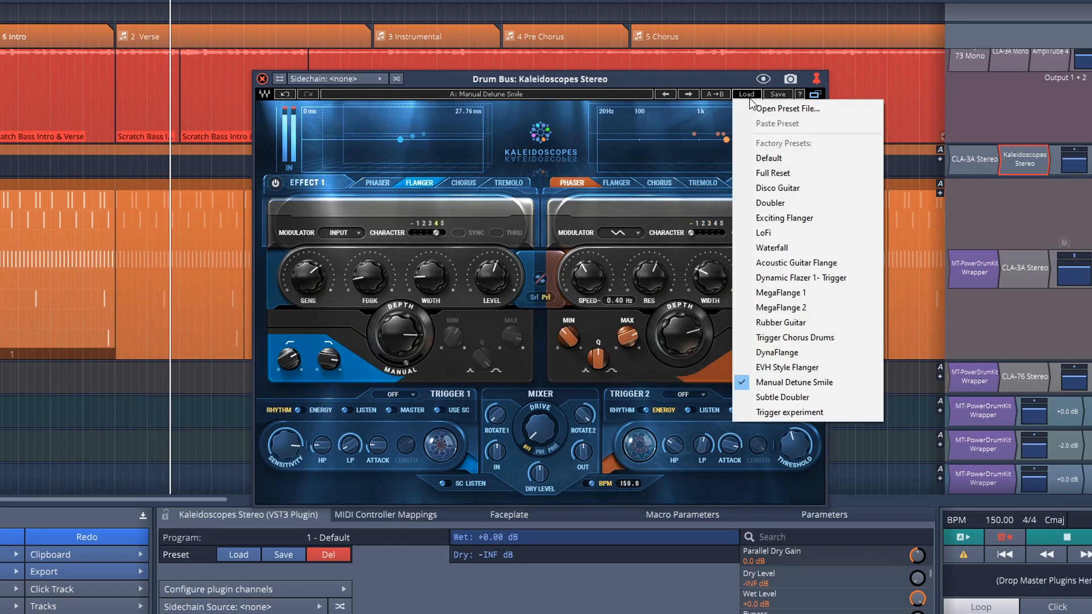
{"action": "left_click", "coordinate": [814, 337]}
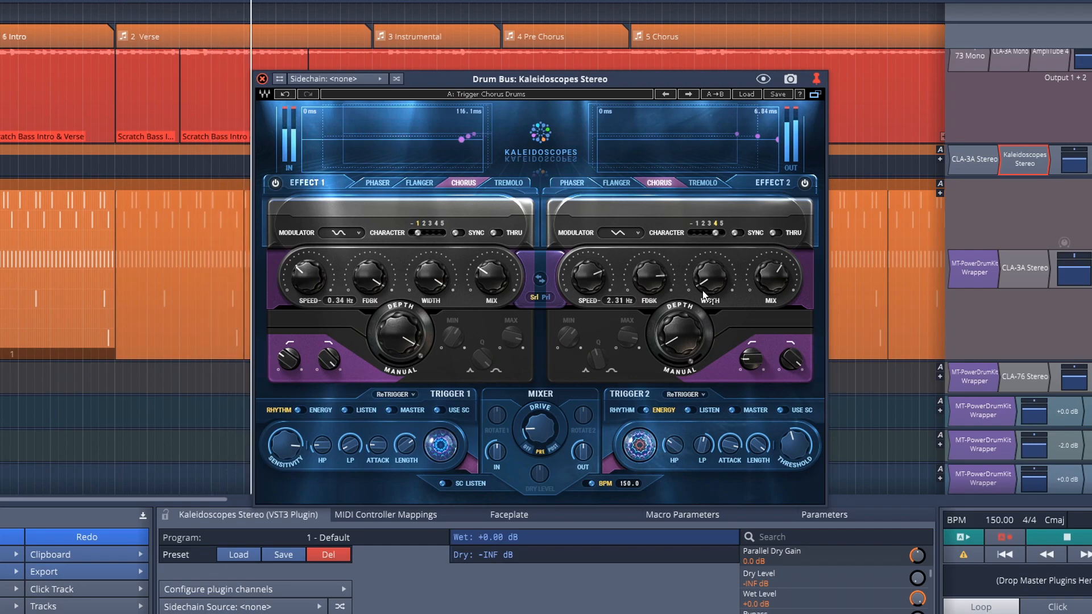
Step: Set Effect 1's character to 3 and compare parallel routing against serial, ending on serial
{"action": "left_click", "coordinate": [431, 233]}
{"action": "left_click", "coordinate": [431, 233]}
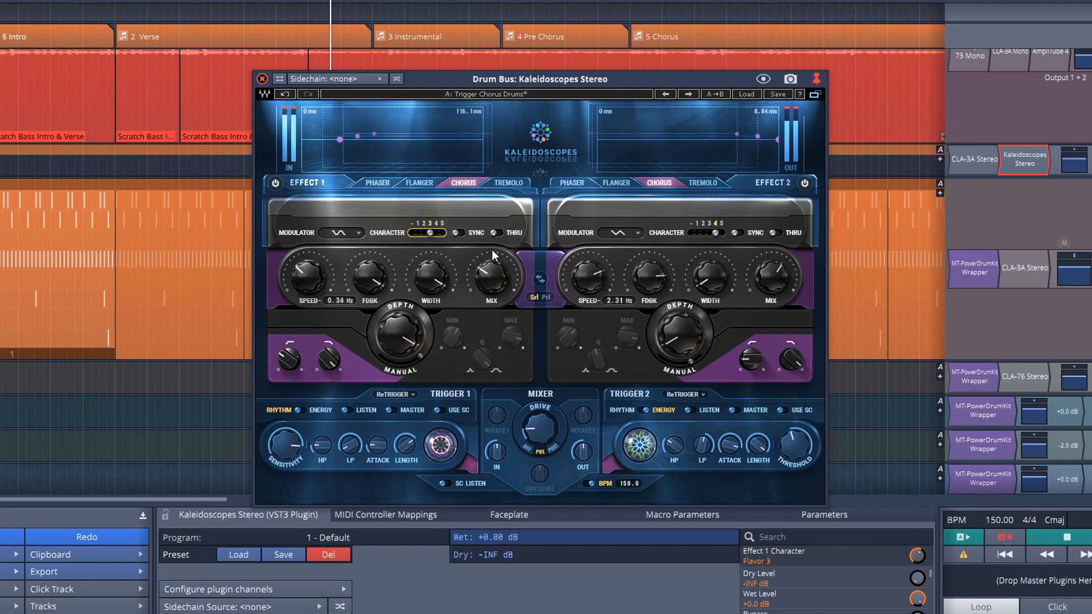
{"action": "left_click", "coordinate": [542, 297]}
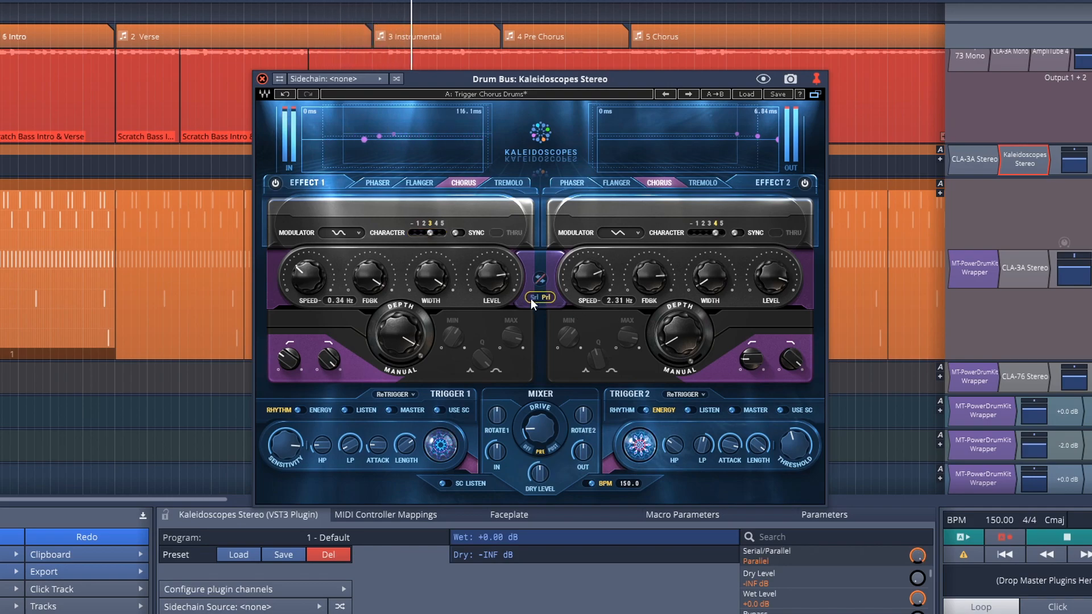
{"action": "left_click", "coordinate": [533, 297]}
Step: Load the EVH Style Flanger preset on the drum bus and compare parallel routing against serial, ending on serial
{"action": "left_click", "coordinate": [748, 94]}
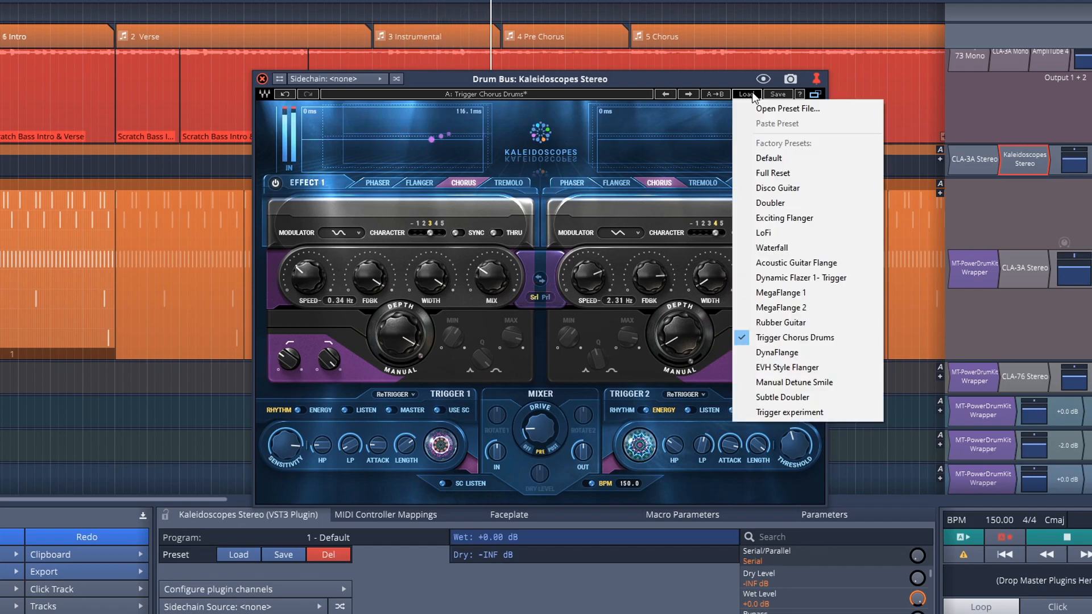
{"action": "left_click", "coordinate": [789, 367]}
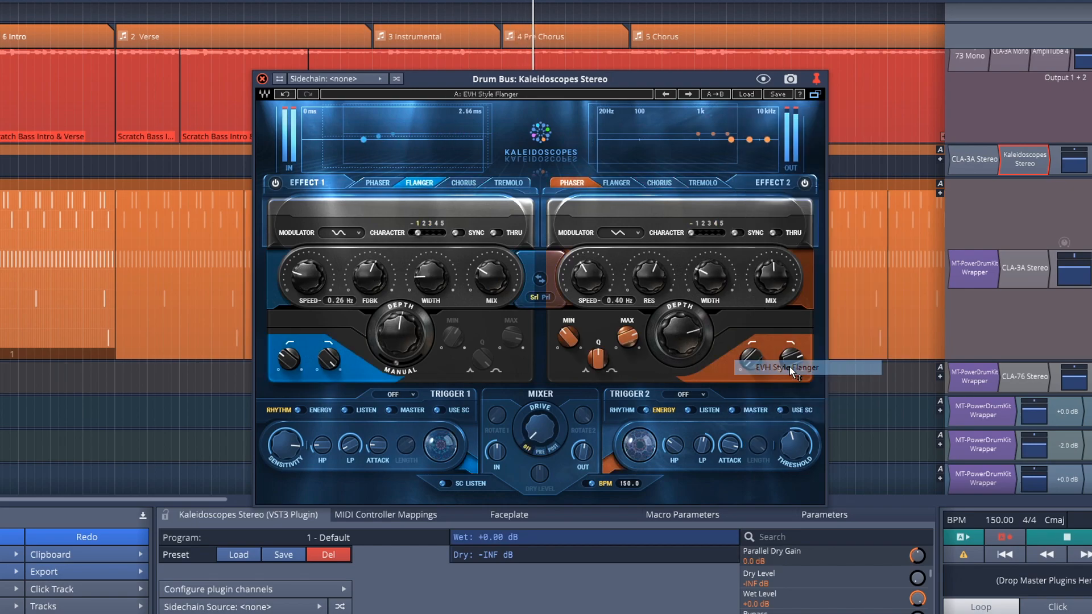
{"action": "left_click", "coordinate": [546, 297]}
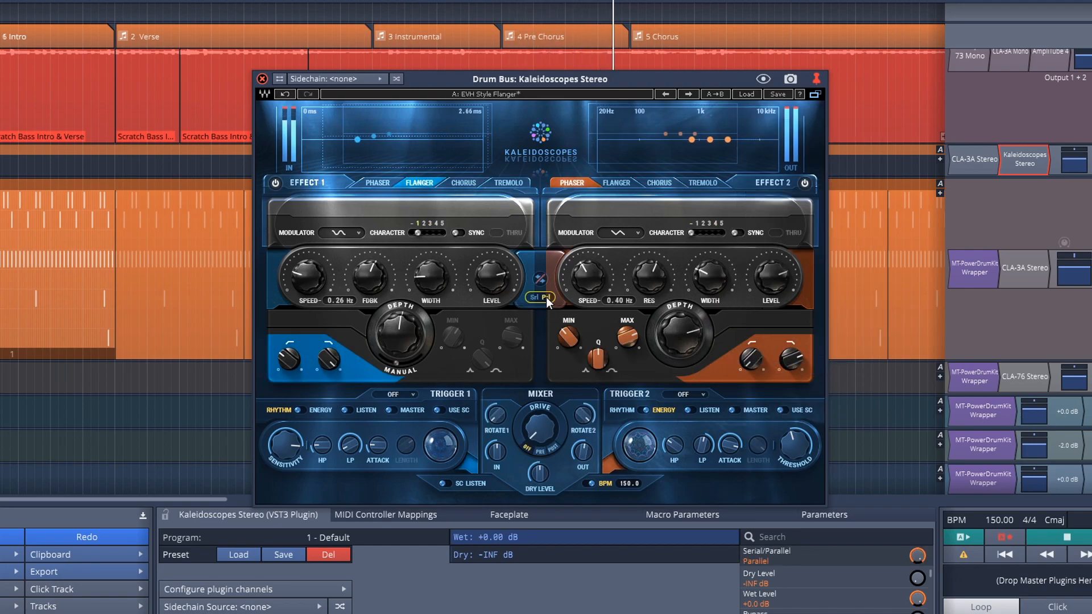
{"action": "left_click", "coordinate": [531, 297]}
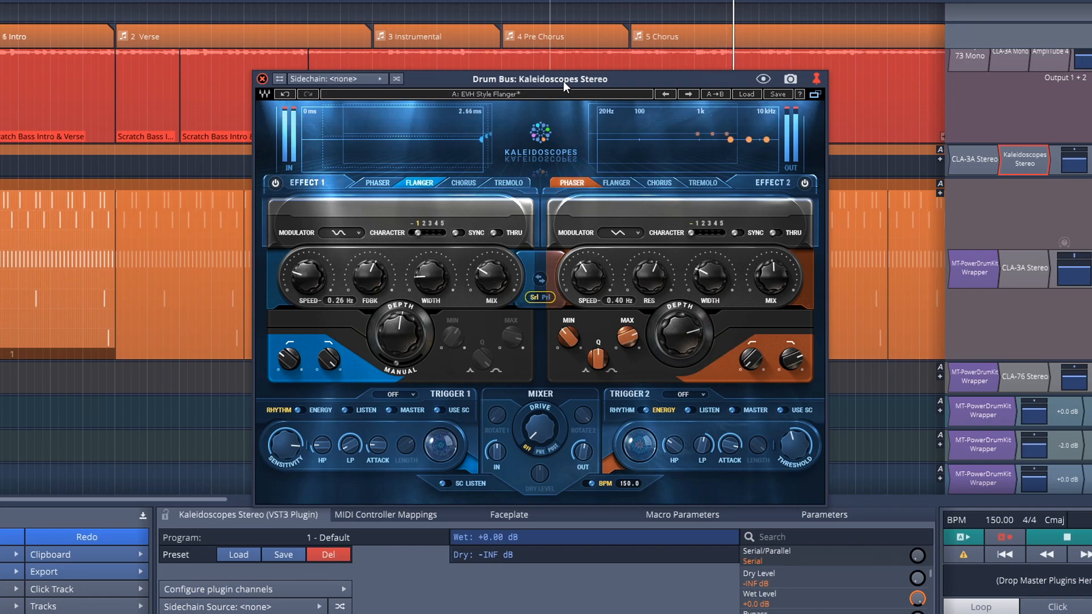
{"action": "key", "text": "space"}
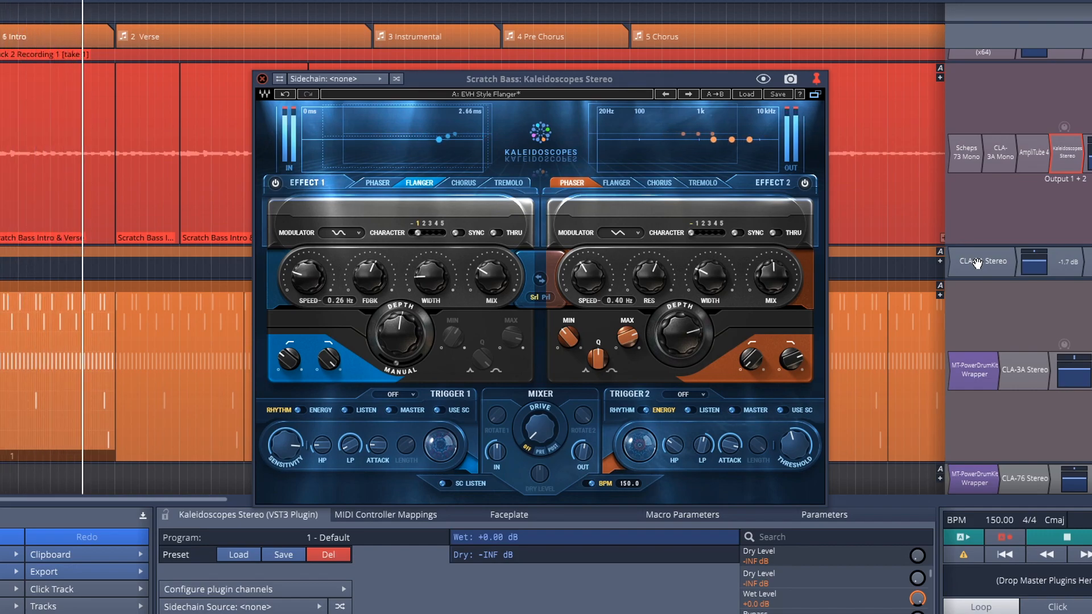
Step: Load the Waterfall factory preset on the Scratch Bass track
{"action": "left_click", "coordinate": [745, 94]}
{"action": "left_click", "coordinate": [808, 248]}
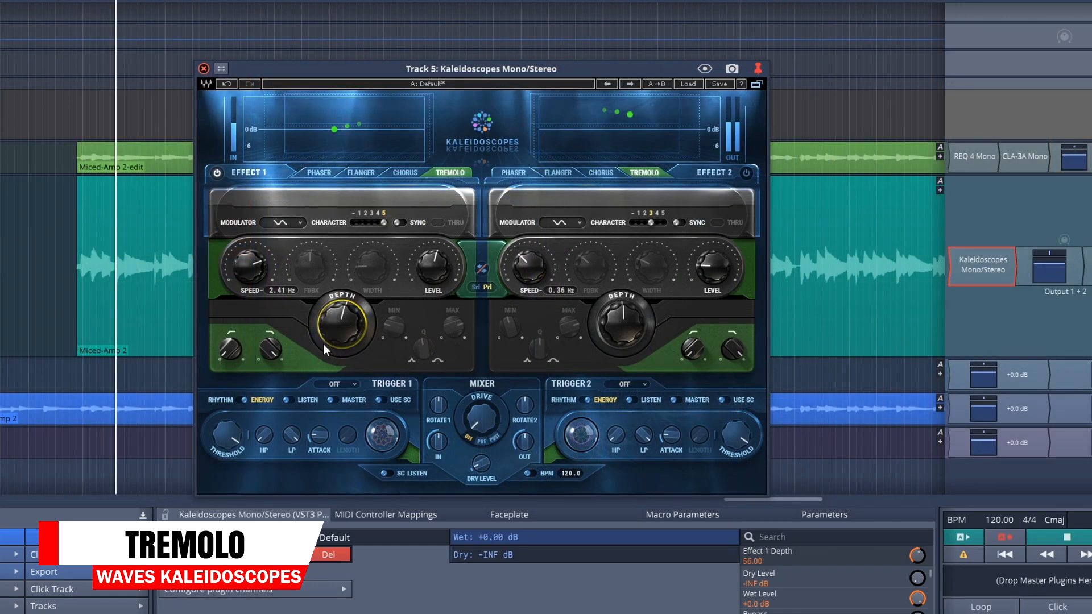
Step: Shape the Effect 1 tremolo on Track 5 with a speed of about 2.24 Hz and character 3, fine-tuning its depth
{"action": "left_click_drag", "start_coordinate": [335, 323], "coordinate": [335, 333]}
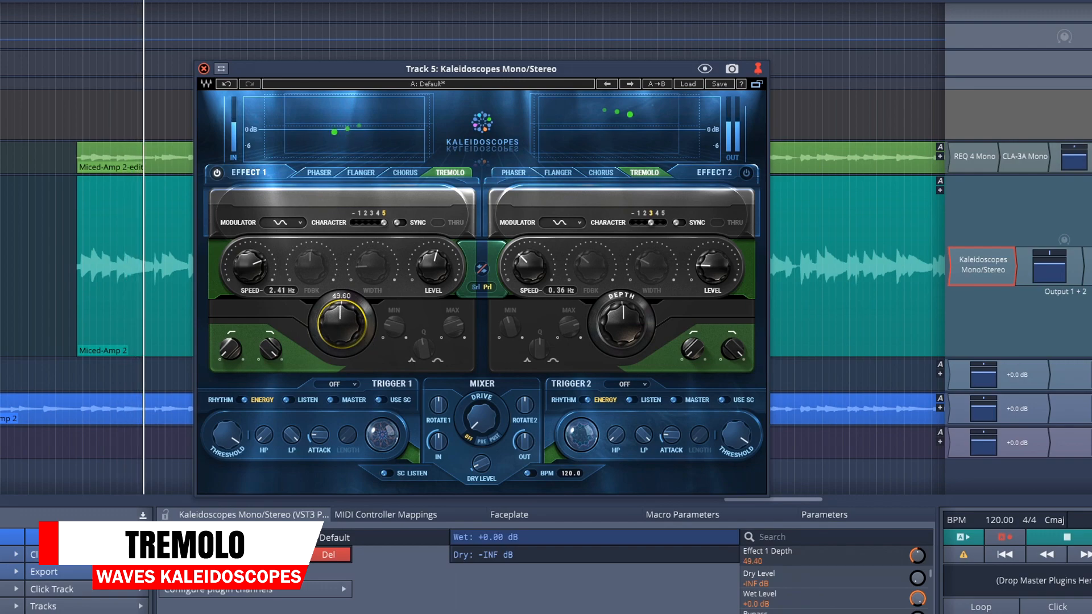
{"action": "left_click_drag", "start_coordinate": [243, 264], "coordinate": [244, 285]}
{"action": "left_click_drag", "start_coordinate": [334, 320], "coordinate": [333, 308]}
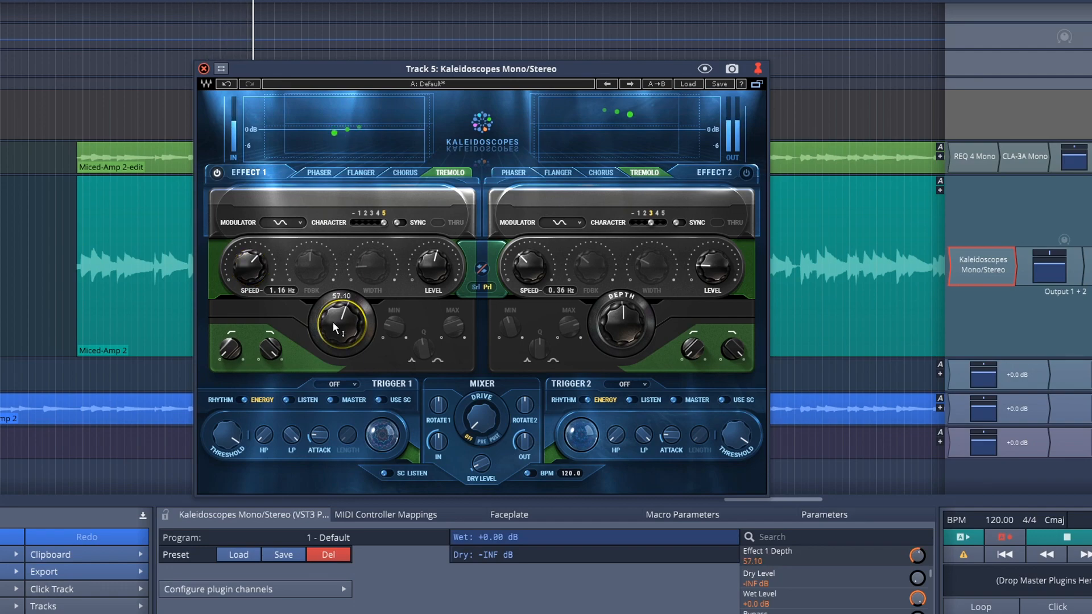
{"action": "mouse_move", "coordinate": [244, 268]}
{"action": "left_mouse_down"}
{"action": "mouse_move", "coordinate": [248, 260]}
{"action": "mouse_move", "coordinate": [251, 276]}
{"action": "left_mouse_up"}
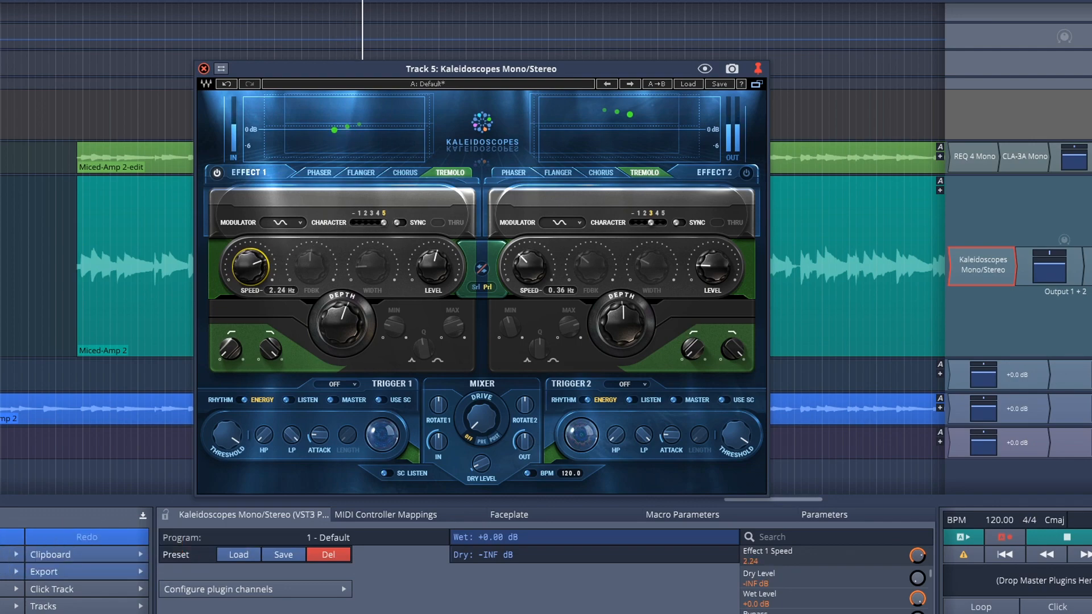
{"action": "left_click", "coordinate": [368, 223]}
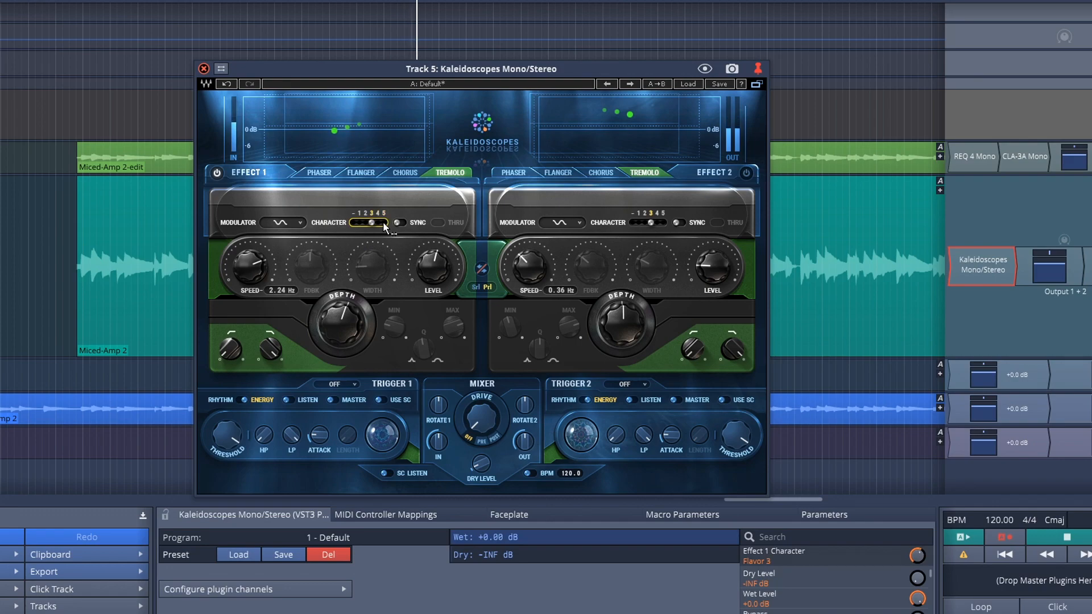
{"action": "mouse_move", "coordinate": [354, 334]}
{"action": "left_mouse_down"}
{"action": "mouse_move", "coordinate": [352, 322]}
{"action": "mouse_move", "coordinate": [349, 338]}
{"action": "left_mouse_up"}
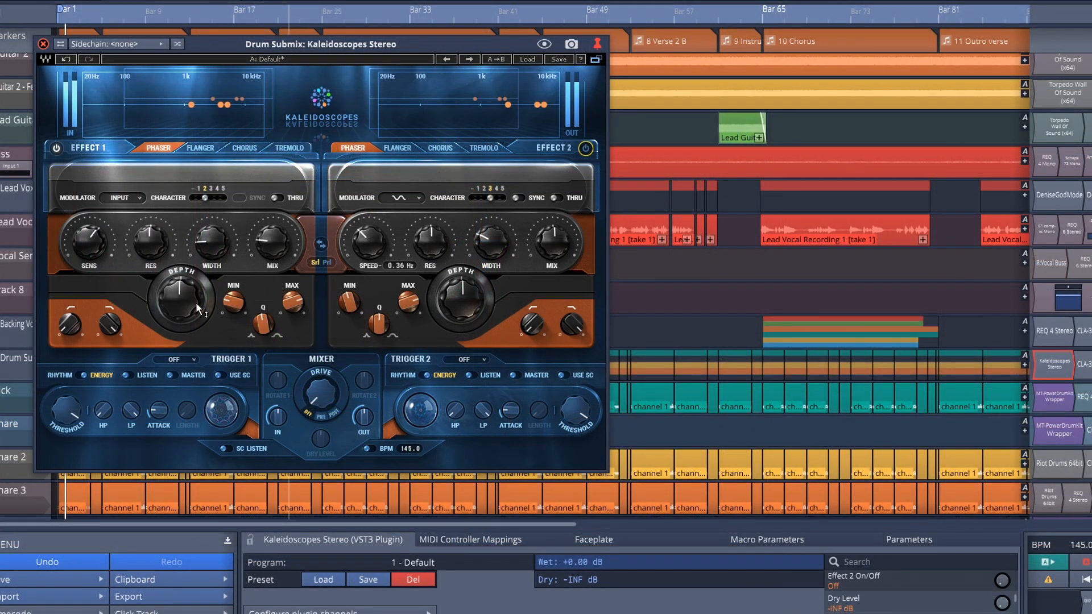
Step: Lower the drum submix's Effect 1 phaser depth and set its sensitivity to about 25.3 and resonance to about -15.2
{"action": "left_click_drag", "start_coordinate": [196, 302], "coordinate": [195, 327]}
{"action": "mouse_move", "coordinate": [93, 252]}
{"action": "left_mouse_down"}
{"action": "mouse_move", "coordinate": [93, 233]}
{"action": "mouse_move", "coordinate": [93, 274]}
{"action": "left_mouse_up"}
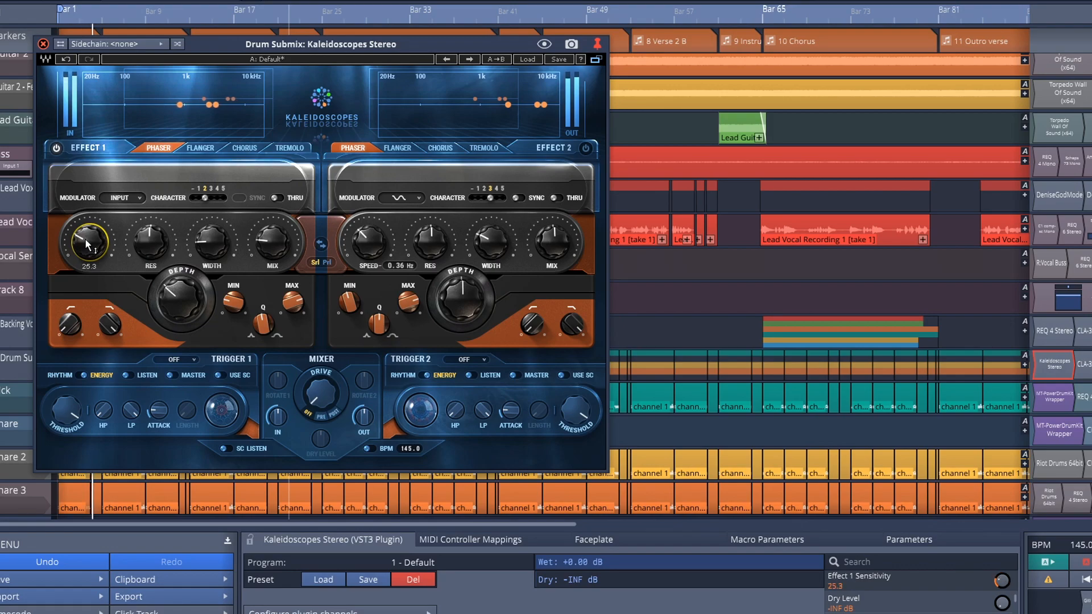
{"action": "left_click_drag", "start_coordinate": [145, 235], "coordinate": [145, 242]}
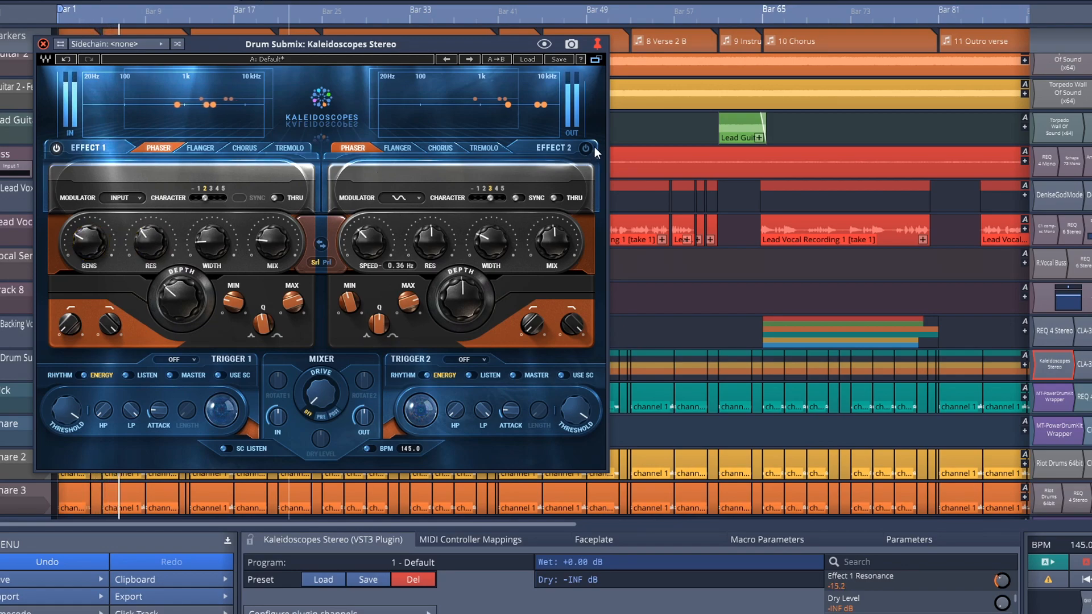
Step: Enable Effect 2 in parallel routing and set its phaser speed to about 0.94 Hz, width to 77.4 and depth to 66.2
{"action": "left_click", "coordinate": [325, 263]}
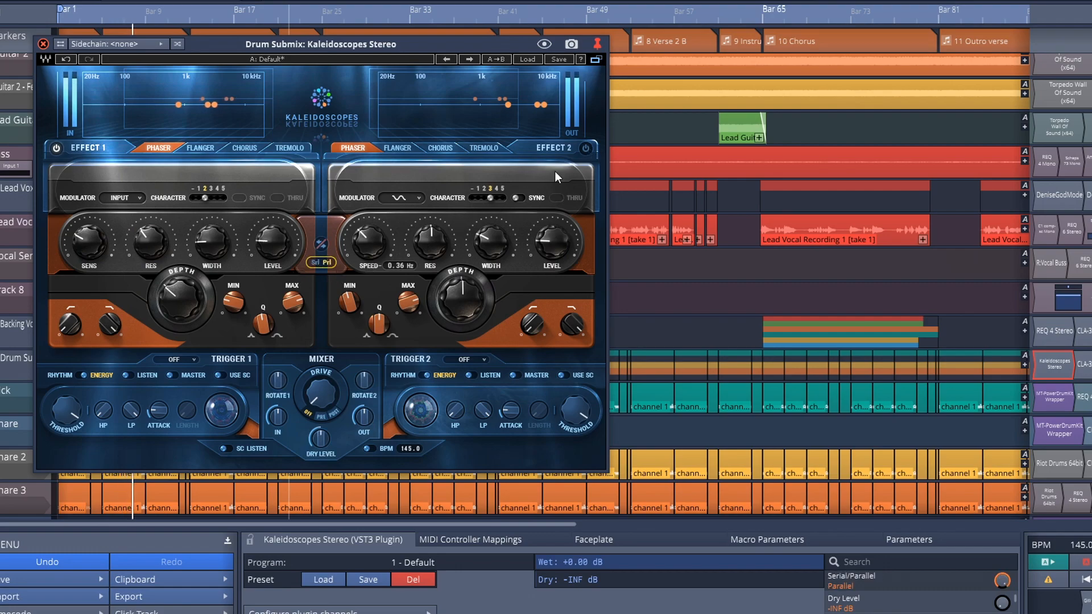
{"action": "left_click", "coordinate": [585, 149]}
{"action": "left_click_drag", "start_coordinate": [369, 248], "coordinate": [369, 227]}
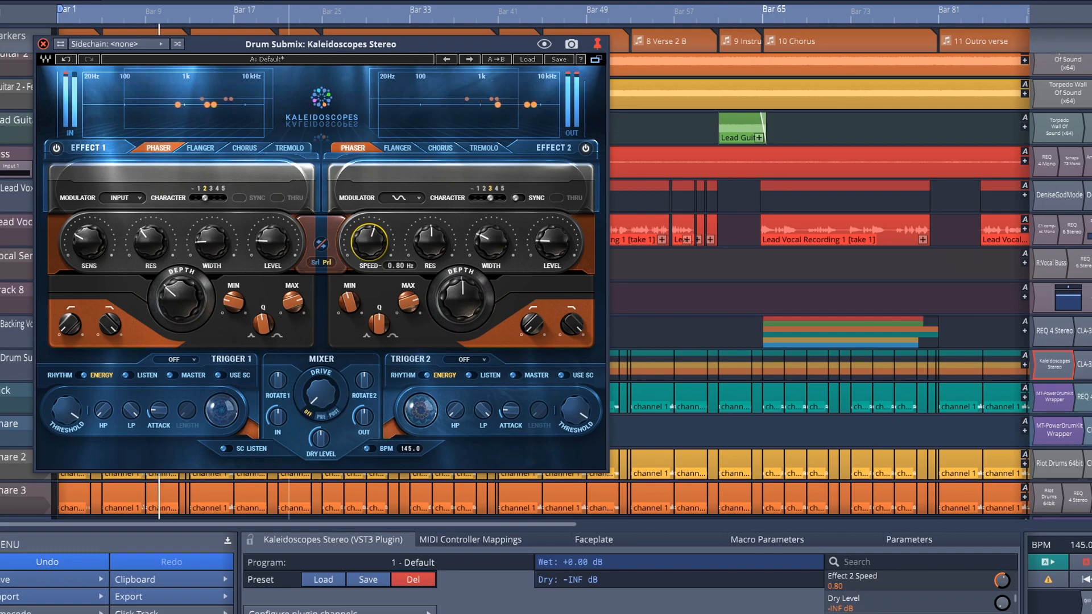
{"action": "left_click_drag", "start_coordinate": [424, 237], "coordinate": [488, 227]}
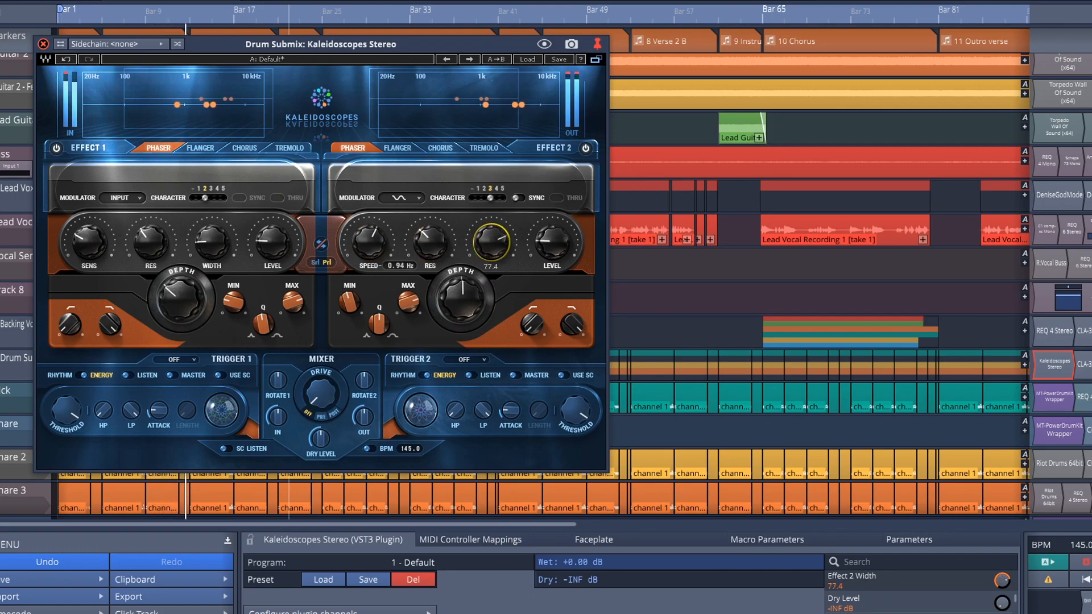
{"action": "left_click_drag", "start_coordinate": [461, 296], "coordinate": [461, 287]}
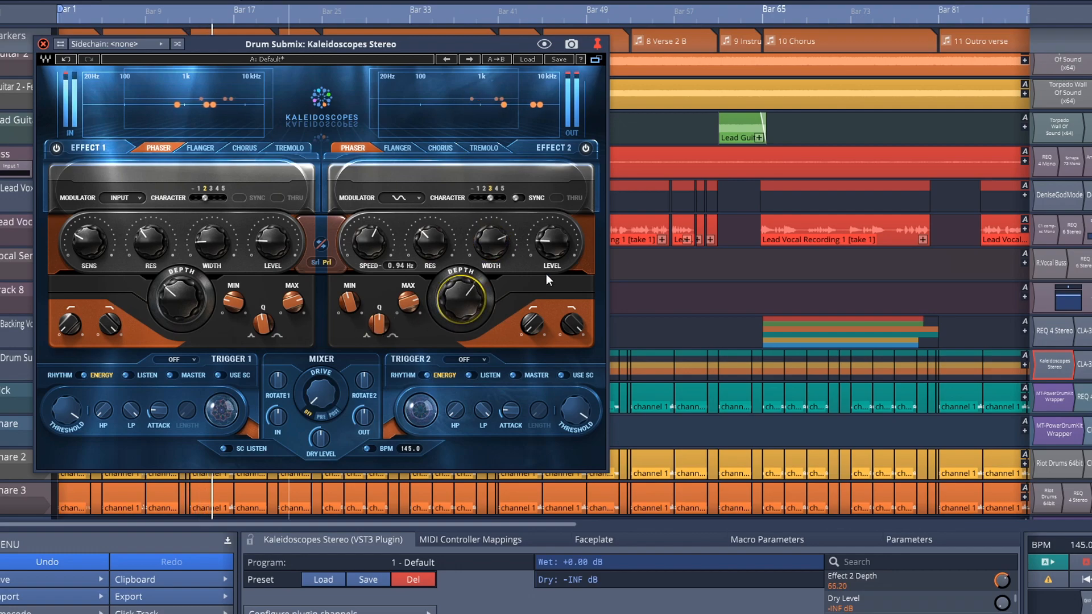
Step: Balance the parallel mix by setting Effect 2's level to about -4.1 dB and adjusting the dry level
{"action": "left_click_drag", "start_coordinate": [552, 242], "coordinate": [552, 230]}
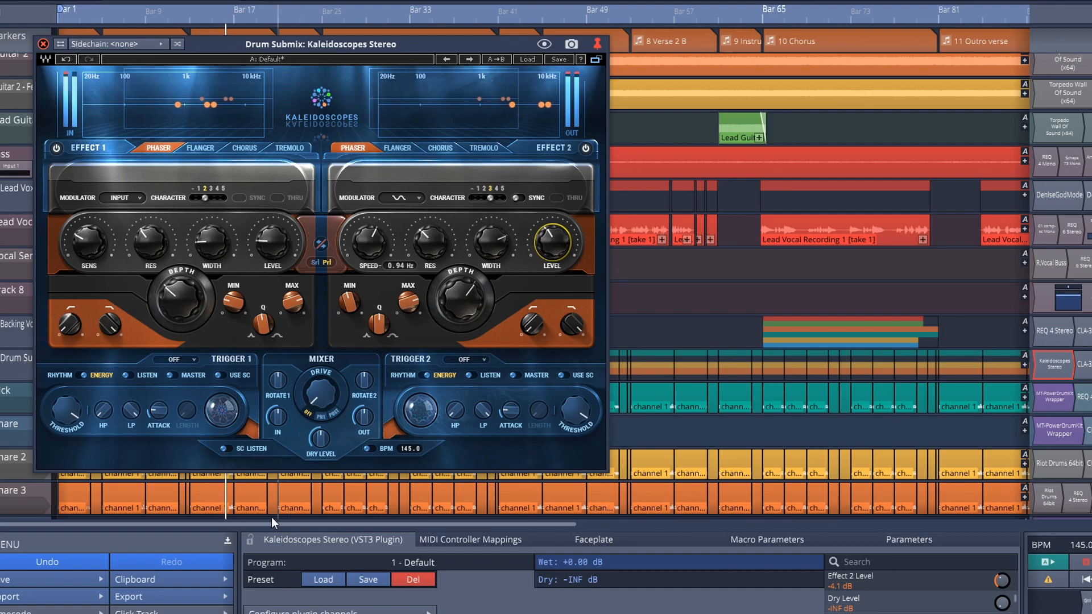
{"action": "left_click_drag", "start_coordinate": [320, 438], "coordinate": [320, 433]}
{"action": "left_click_drag", "start_coordinate": [554, 239], "coordinate": [553, 235]}
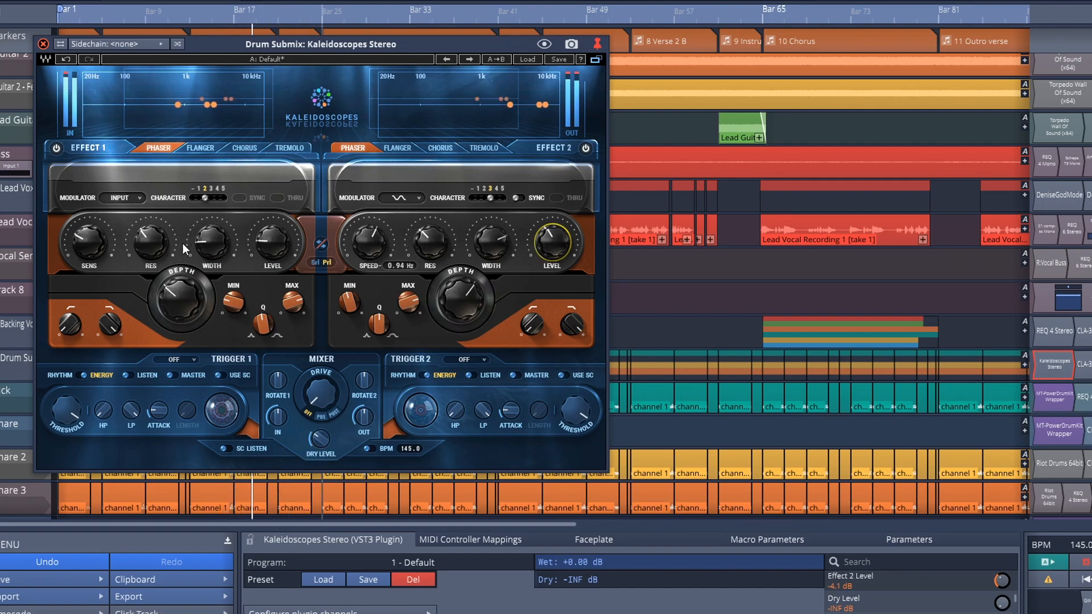
Step: Raise Effect 1's resonance, set its width to about 94.3 and adjust its sensitivity
{"action": "left_click_drag", "start_coordinate": [151, 243], "coordinate": [212, 222]}
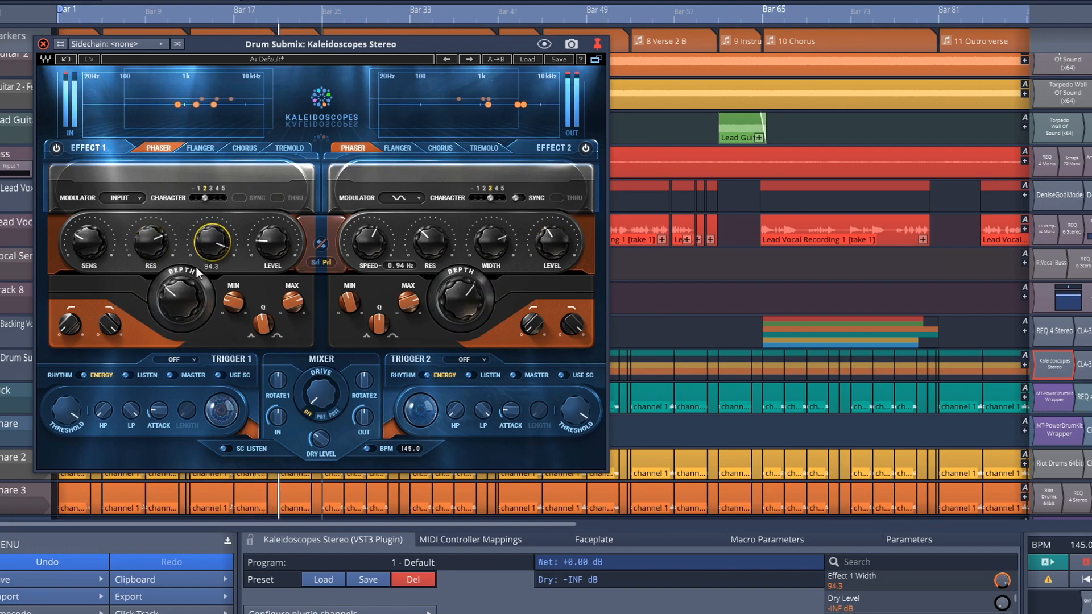
{"action": "left_click_drag", "start_coordinate": [72, 252], "coordinate": [72, 243]}
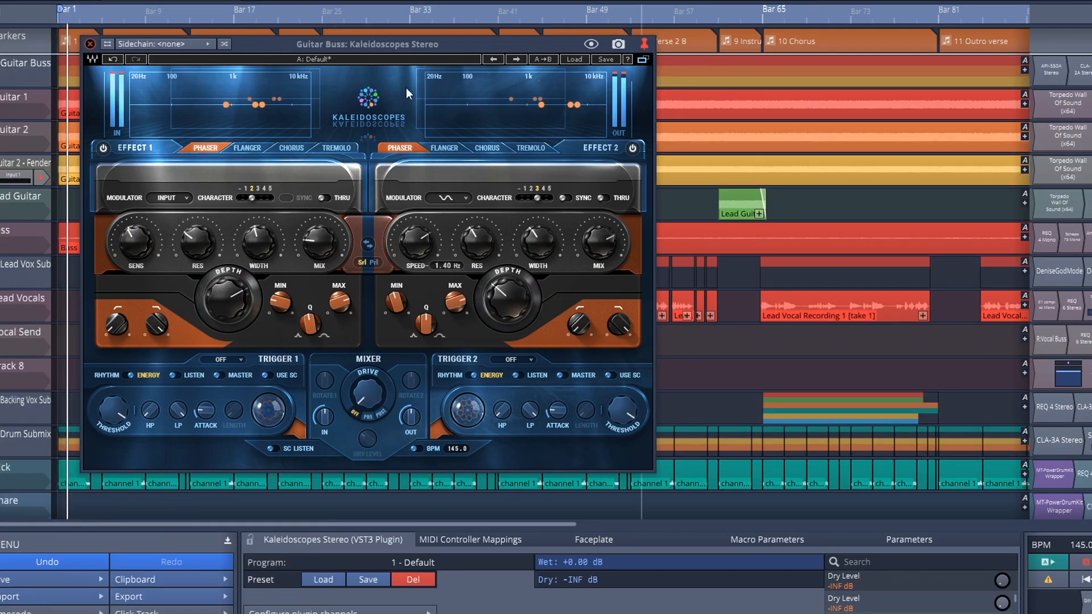
Step: On the guitar buss, set Effect 1's sensitivity to about 53.2 and Effect 2's speed to 0.48 Hz, and switch Effect 2 off
{"action": "left_click", "coordinate": [137, 244]}
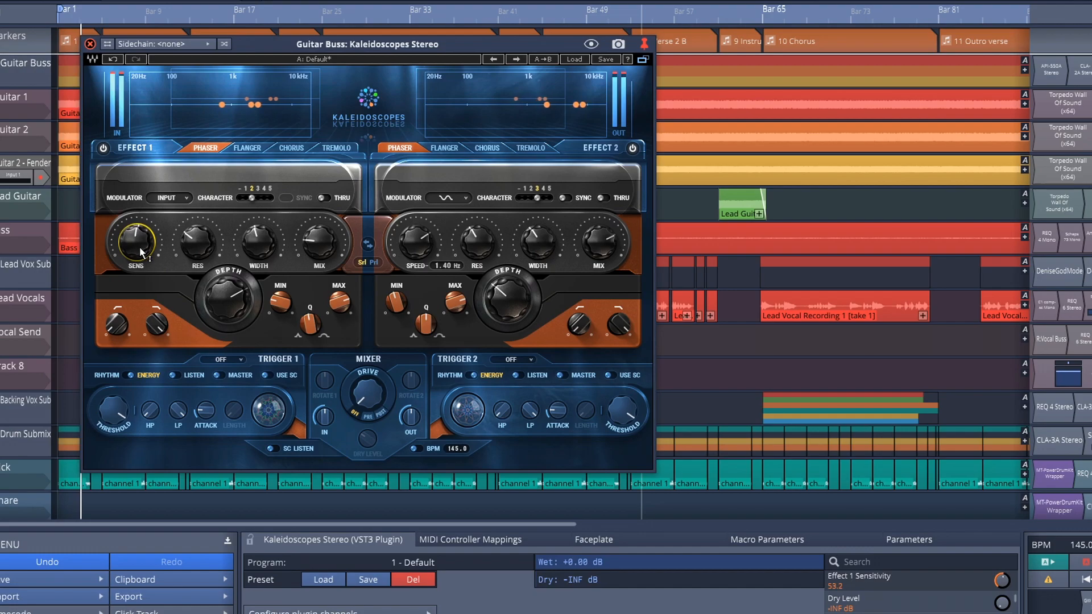
{"action": "scroll", "coordinate": [405, 246], "scroll_direction": "down", "scroll_amount": 5}
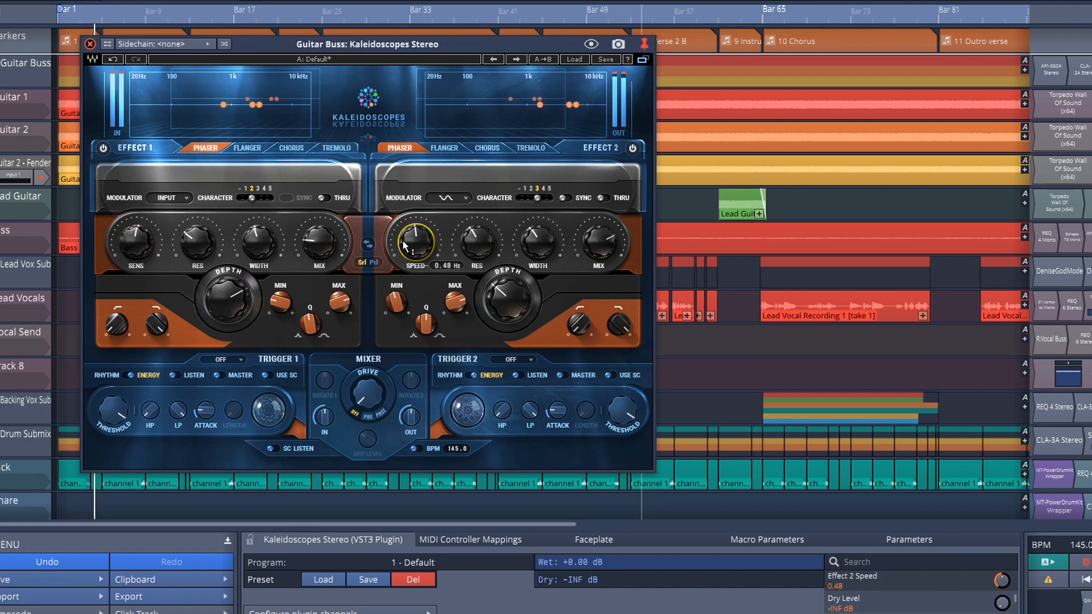
{"action": "left_click", "coordinate": [632, 148]}
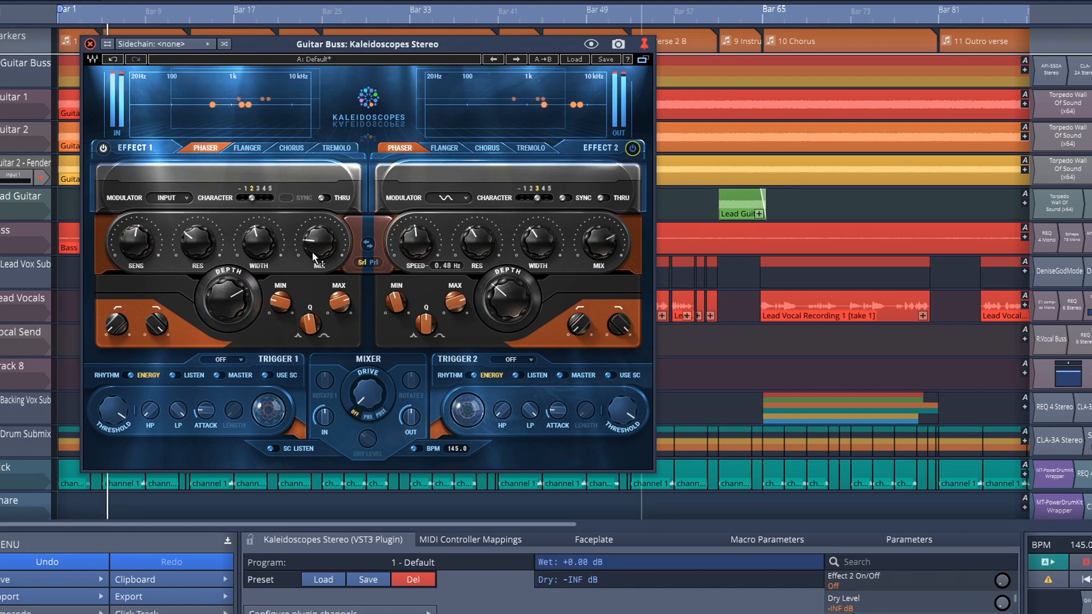
Step: Refine the guitar buss's Effect 1 phaser with a lower depth, sensitivity of about 57.3 and resonance of about -22.4
{"action": "left_click_drag", "start_coordinate": [194, 245], "coordinate": [194, 222]}
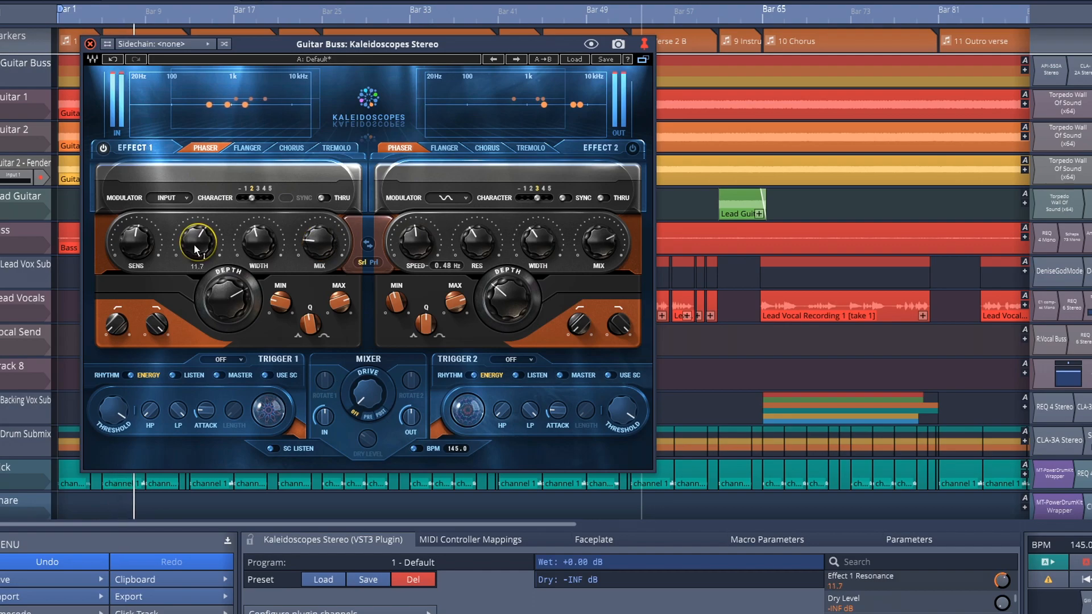
{"action": "scroll", "coordinate": [255, 250], "scroll_direction": "up", "scroll_amount": 4}
{"action": "scroll", "coordinate": [230, 291], "scroll_direction": "down", "scroll_amount": 8}
{"action": "left_click", "coordinate": [136, 242]}
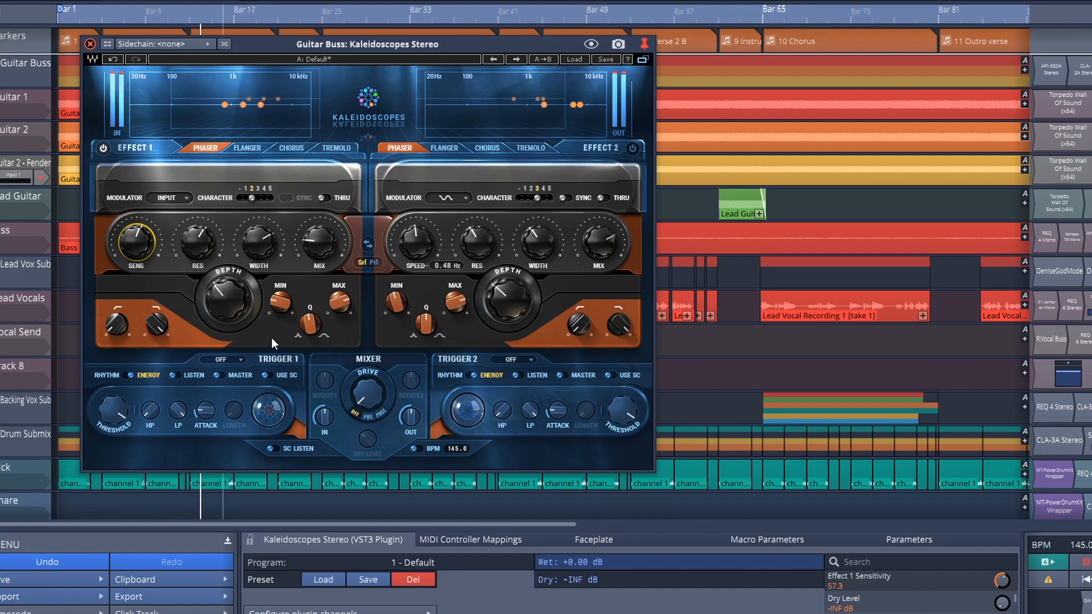
{"action": "left_click_drag", "start_coordinate": [209, 248], "coordinate": [209, 259]}
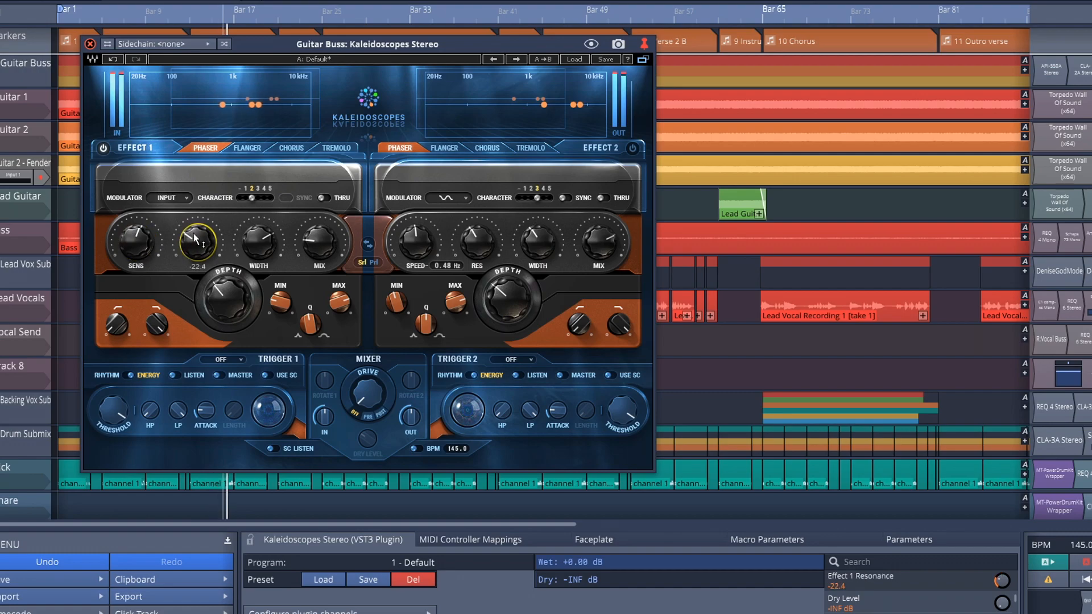
Step: Switch Effect 2 back on for the guitar buss and increase its phaser speed
{"action": "left_click", "coordinate": [633, 150]}
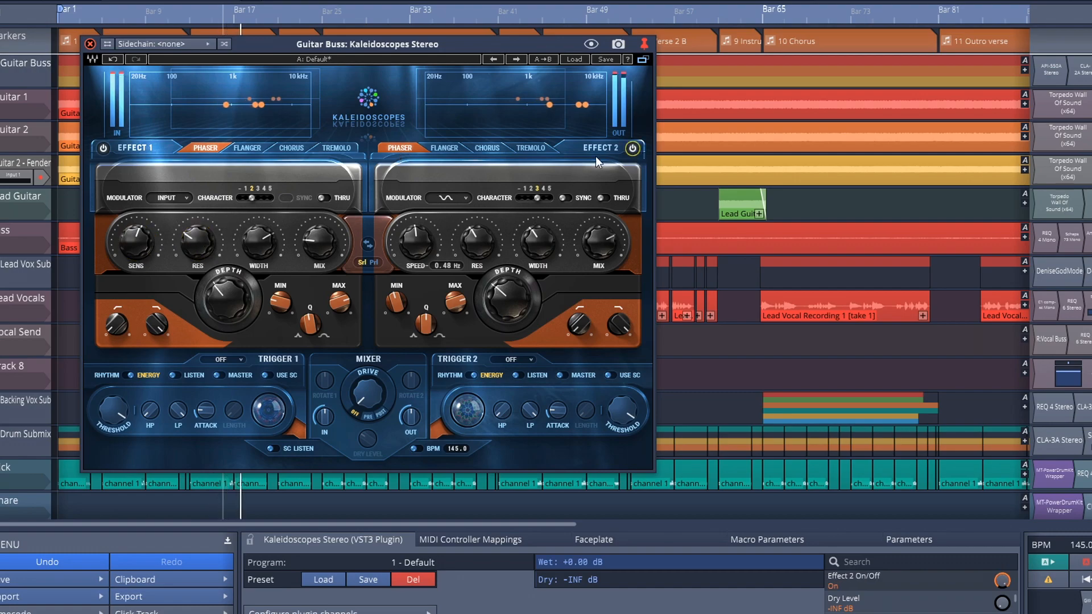
{"action": "left_click_drag", "start_coordinate": [416, 242], "coordinate": [416, 223]}
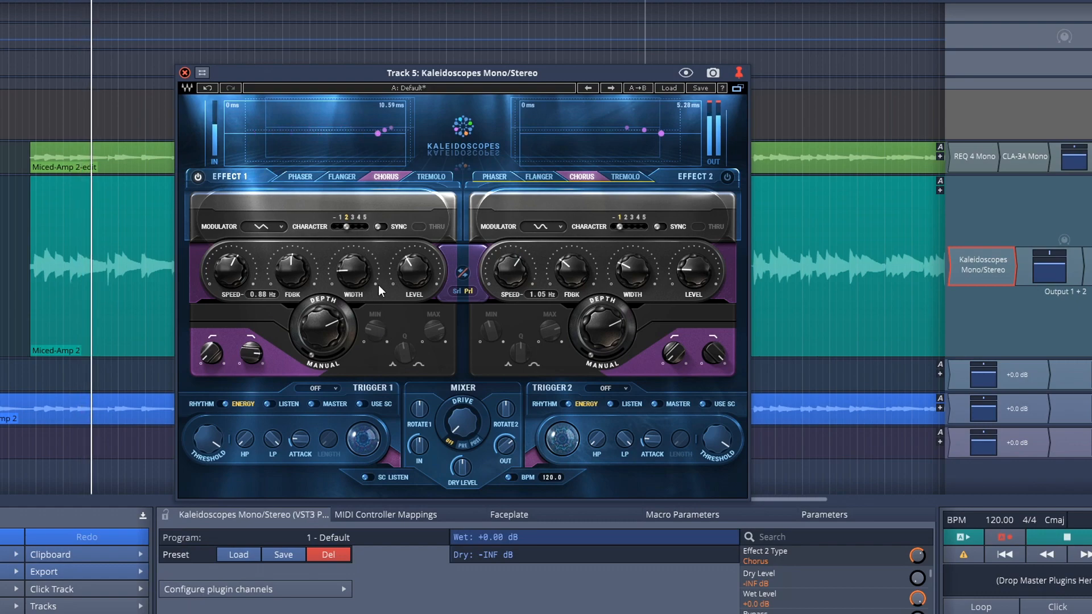
Step: On Track 5's Effect 1 chorus, set the speed to 0.35 Hz, lower the depth, adjust the width and choose character 4
{"action": "left_click_drag", "start_coordinate": [354, 272], "coordinate": [354, 258]}
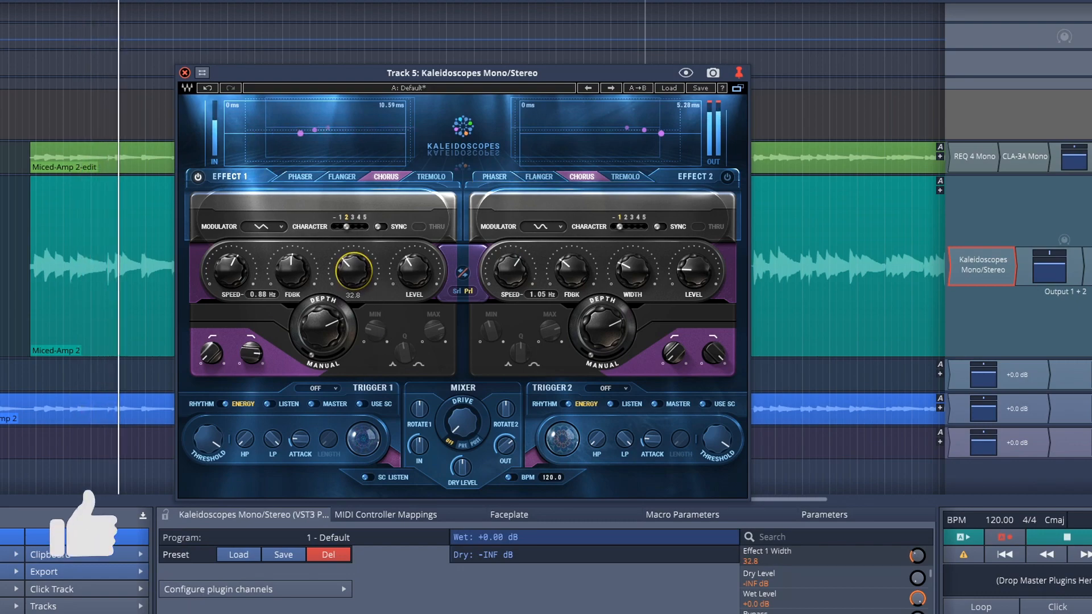
{"action": "left_click_drag", "start_coordinate": [231, 270], "coordinate": [230, 280]}
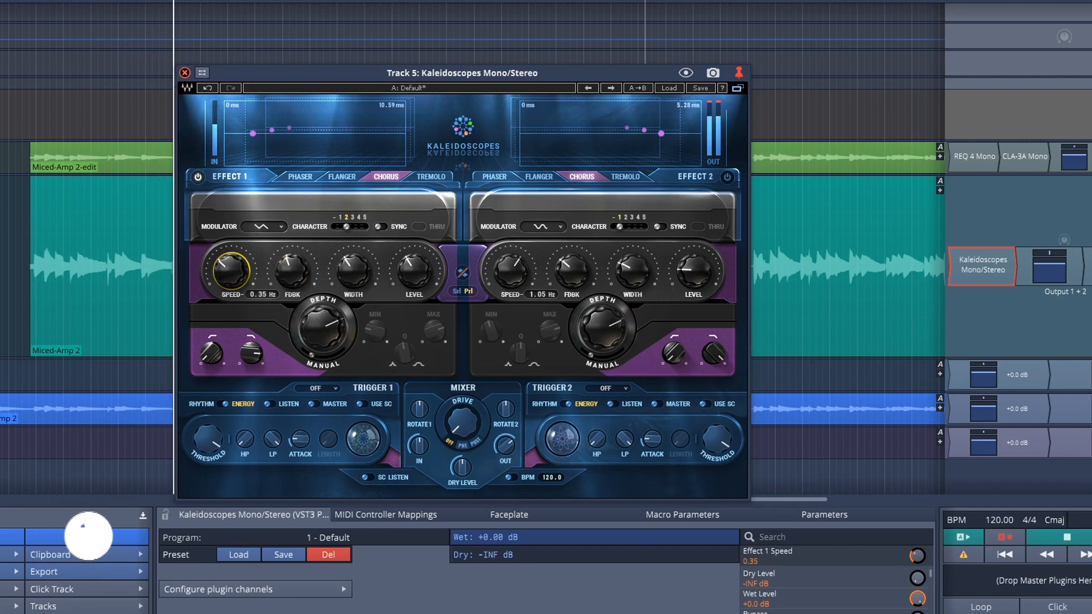
{"action": "left_click_drag", "start_coordinate": [322, 329], "coordinate": [323, 319]}
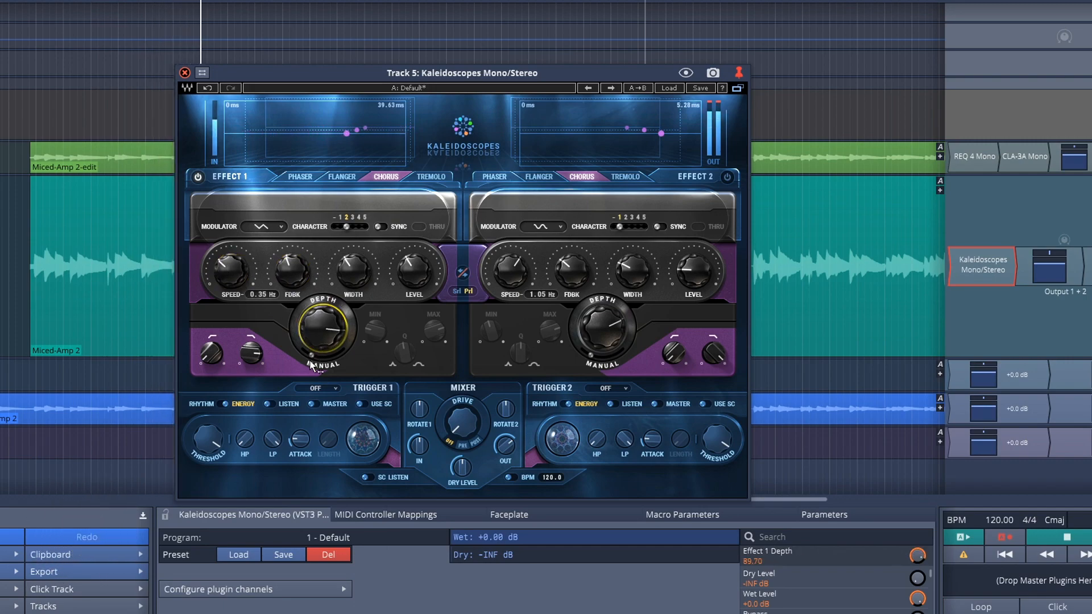
{"action": "left_click_drag", "start_coordinate": [312, 362], "coordinate": [300, 345]}
{"action": "left_click_drag", "start_coordinate": [323, 328], "coordinate": [359, 230]}
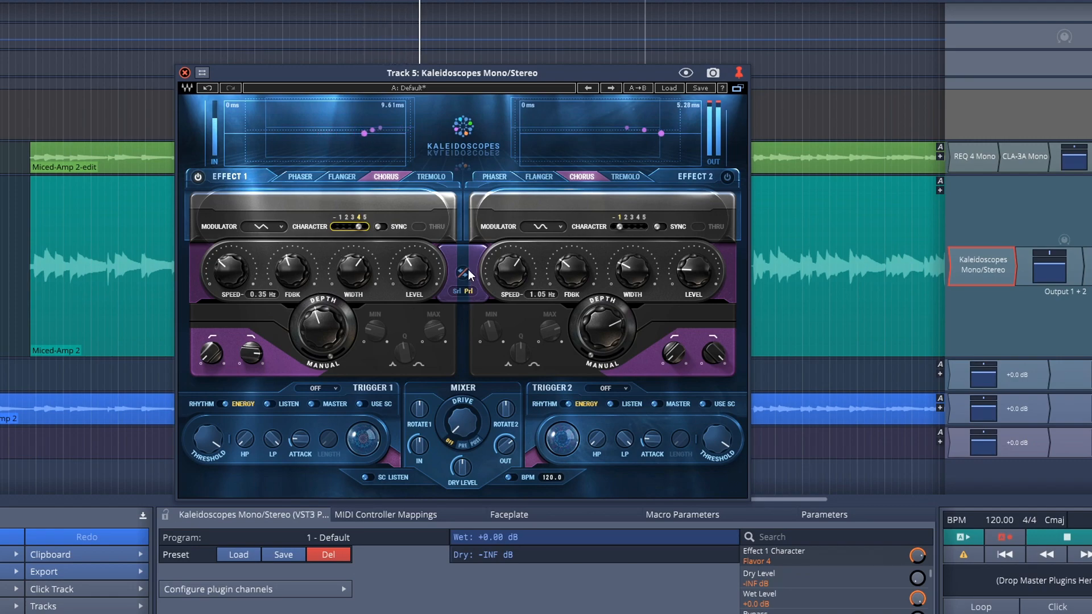
Step: Route the two effects in series, and set Effect 2's chorus to 0.38 Hz and character 1, with reduced depth and adjusted feedback
{"action": "left_click", "coordinate": [460, 292]}
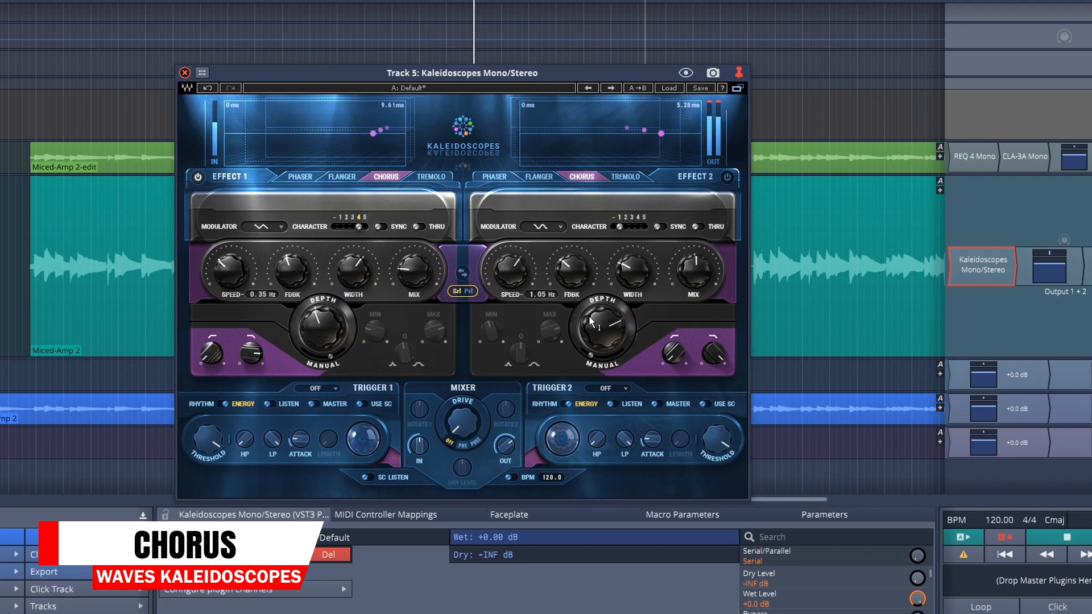
{"action": "left_click_drag", "start_coordinate": [592, 318], "coordinate": [592, 341]}
{"action": "mouse_move", "coordinate": [513, 269]}
{"action": "left_mouse_down"}
{"action": "mouse_move", "coordinate": [513, 285]}
{"action": "mouse_move", "coordinate": [509, 264]}
{"action": "left_mouse_up"}
{"action": "left_click", "coordinate": [623, 226]}
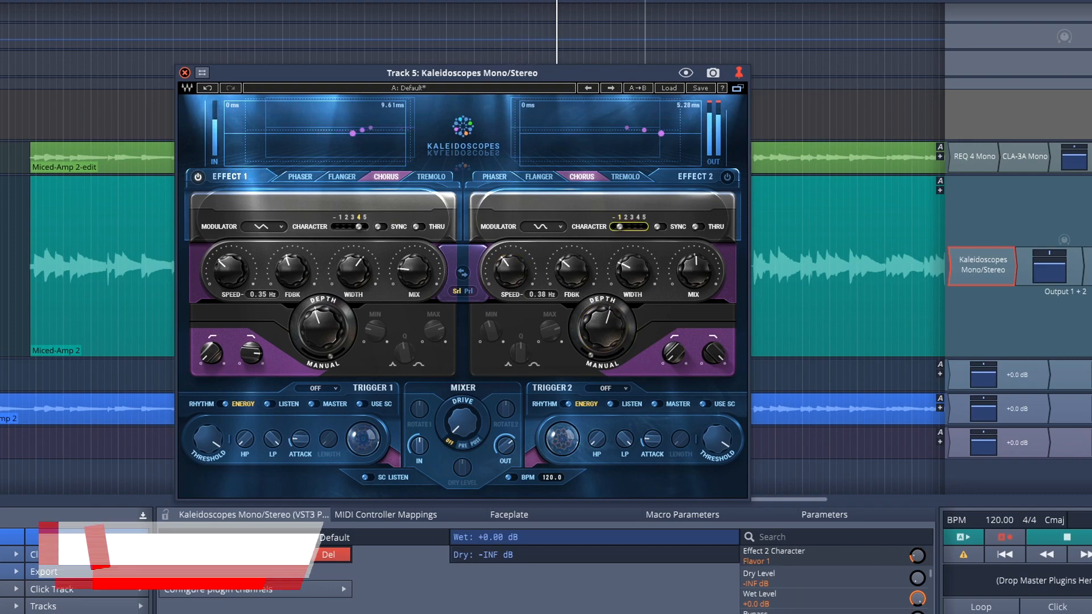
{"action": "left_click", "coordinate": [622, 226]}
{"action": "left_click_drag", "start_coordinate": [571, 279], "coordinate": [571, 267]}
{"action": "left_click", "coordinate": [506, 277]}
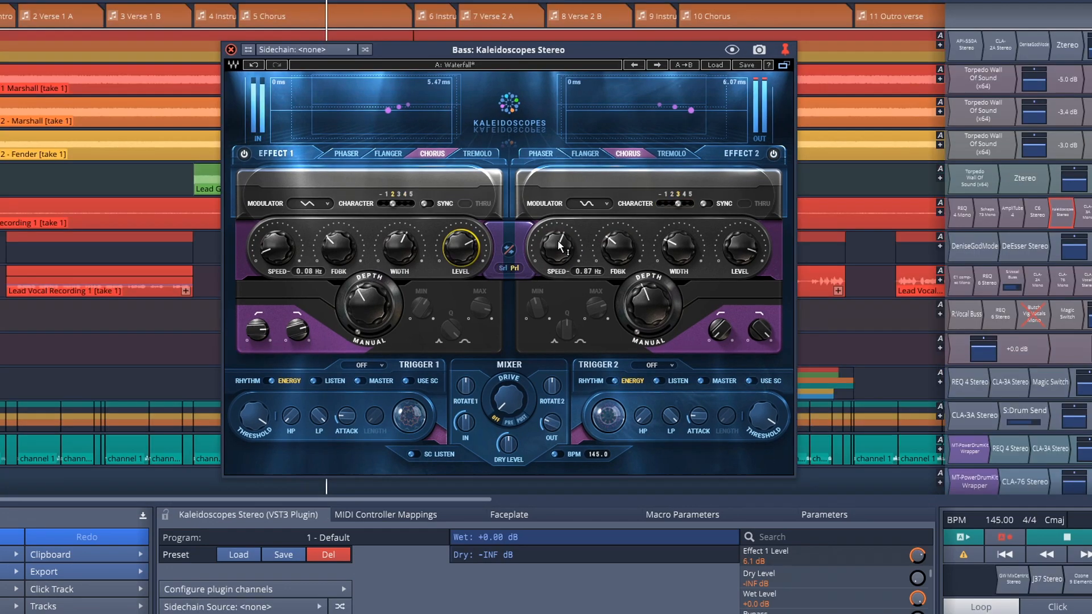
Step: On the bass track's Effect 2 chorus, set the speed to 0.37 Hz, feedback to about 42.5 and width to about 80.2
{"action": "left_click", "coordinate": [558, 244]}
{"action": "left_click_drag", "start_coordinate": [558, 243], "coordinate": [557, 245]}
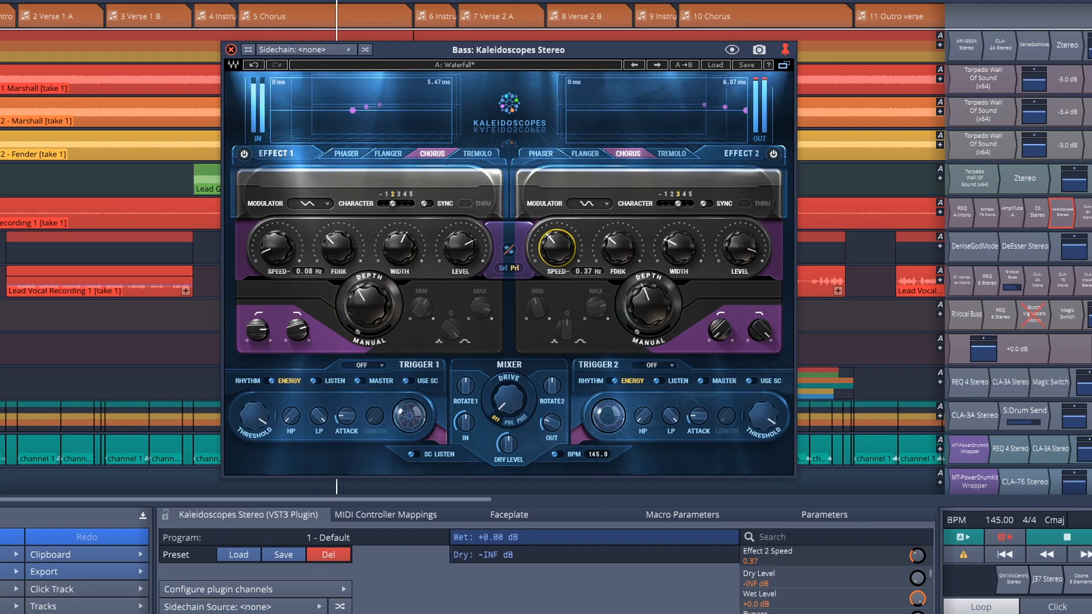
{"action": "left_click", "coordinate": [617, 247]}
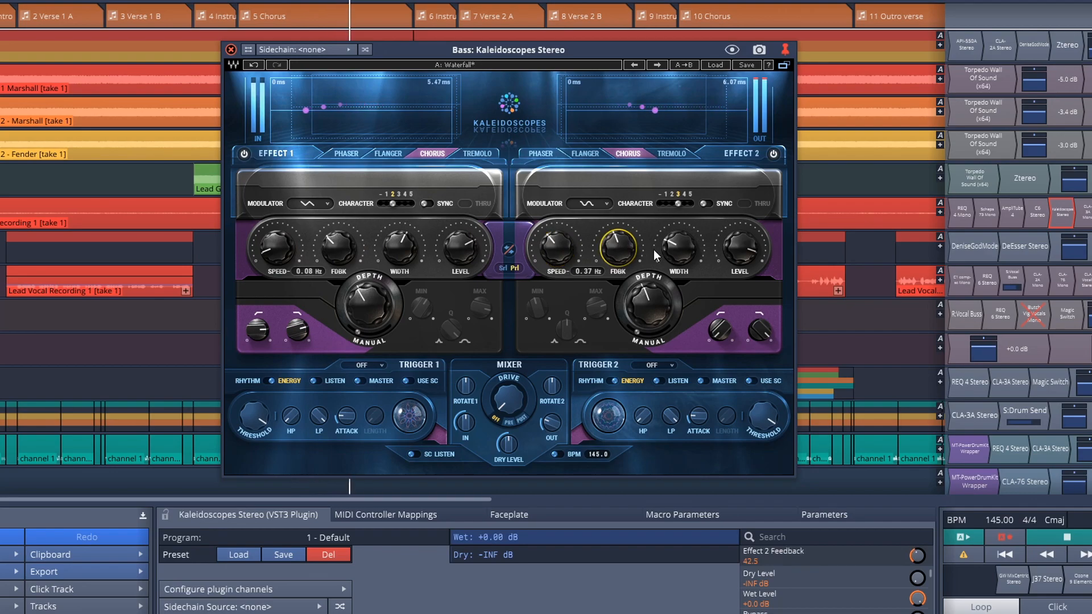
{"action": "left_click_drag", "start_coordinate": [679, 247], "coordinate": [679, 233]}
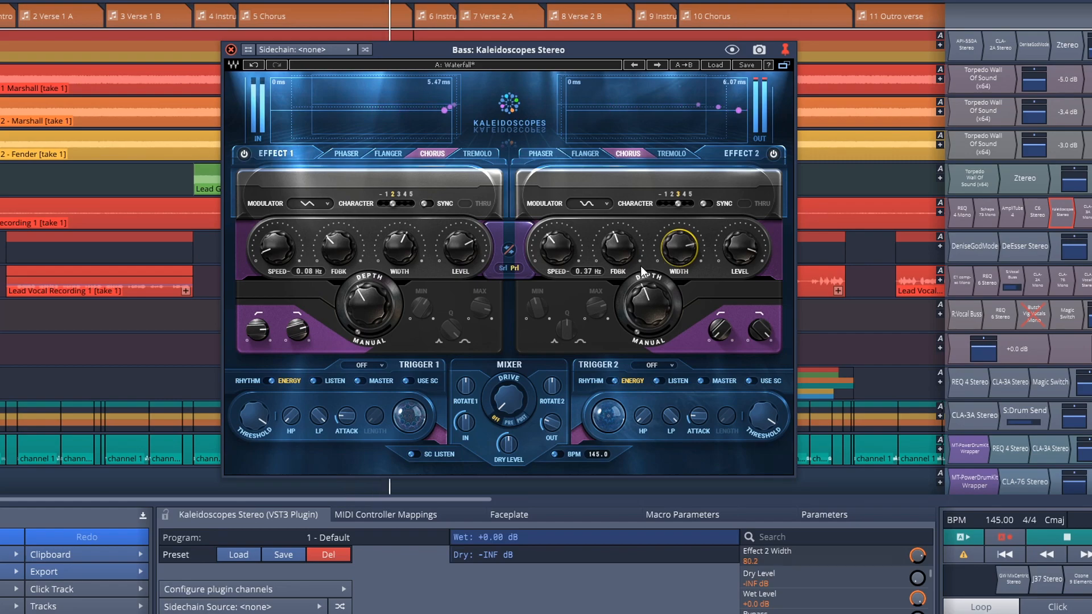
{"action": "mouse_move", "coordinate": [640, 302]}
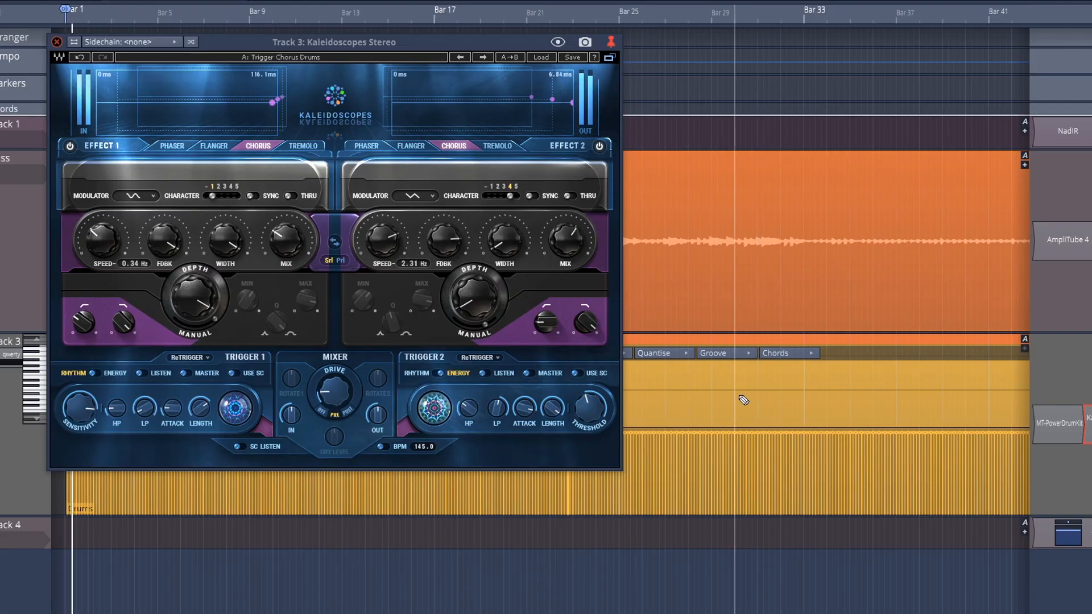
Step: Load the Waterfall factory preset on Track 3 and move the plugin window clear of its original spot
{"action": "left_click", "coordinate": [541, 56]}
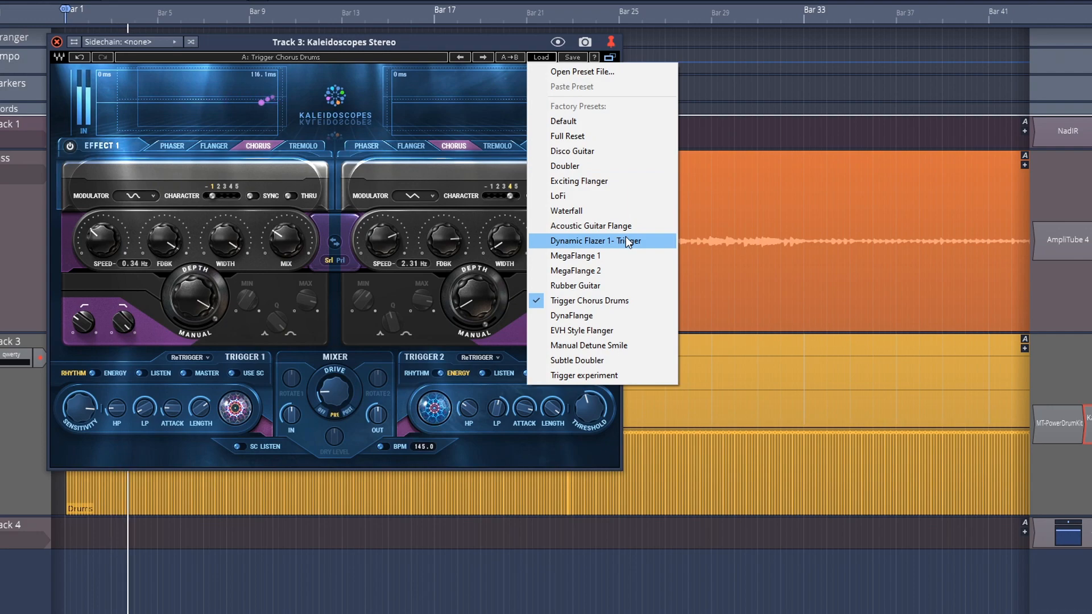
{"action": "left_click", "coordinate": [595, 210]}
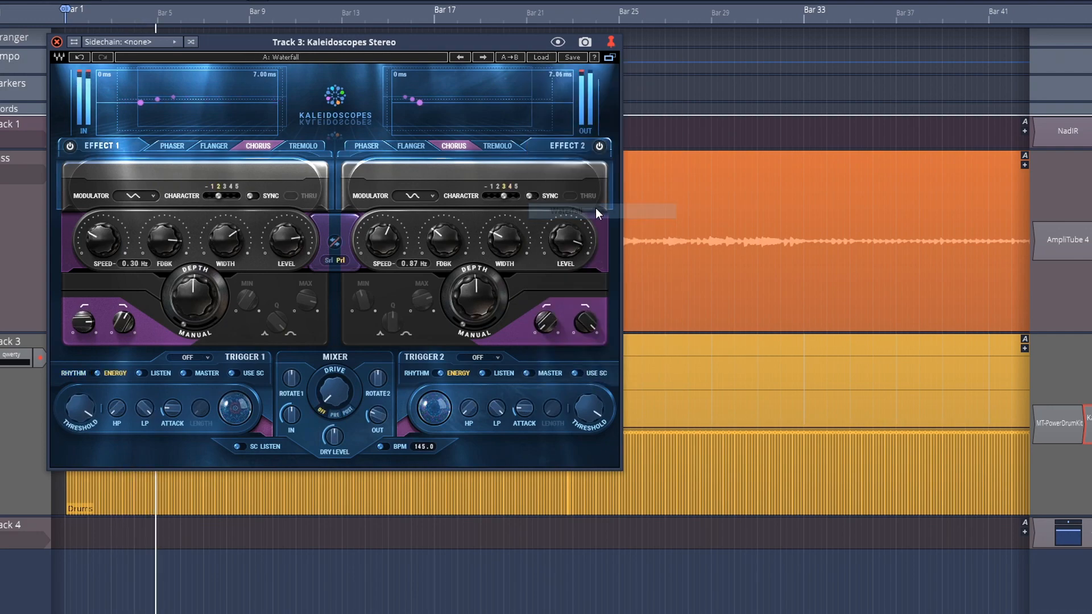
{"action": "left_click_drag", "start_coordinate": [462, 41], "coordinate": [588, 75]}
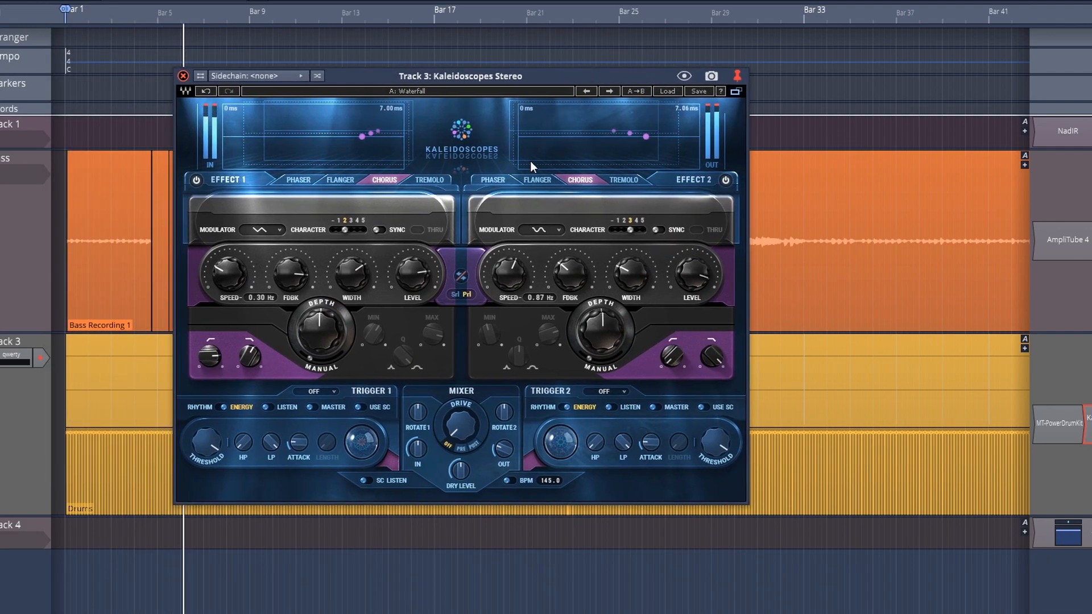
Step: Lower the depth and width of Track 3's Effect 1 chorus and set its character to 5
{"action": "left_click_drag", "start_coordinate": [322, 323], "coordinate": [319, 340]}
{"action": "left_click_drag", "start_coordinate": [351, 259], "coordinate": [346, 267]}
{"action": "left_click_drag", "start_coordinate": [344, 230], "coordinate": [364, 231]}
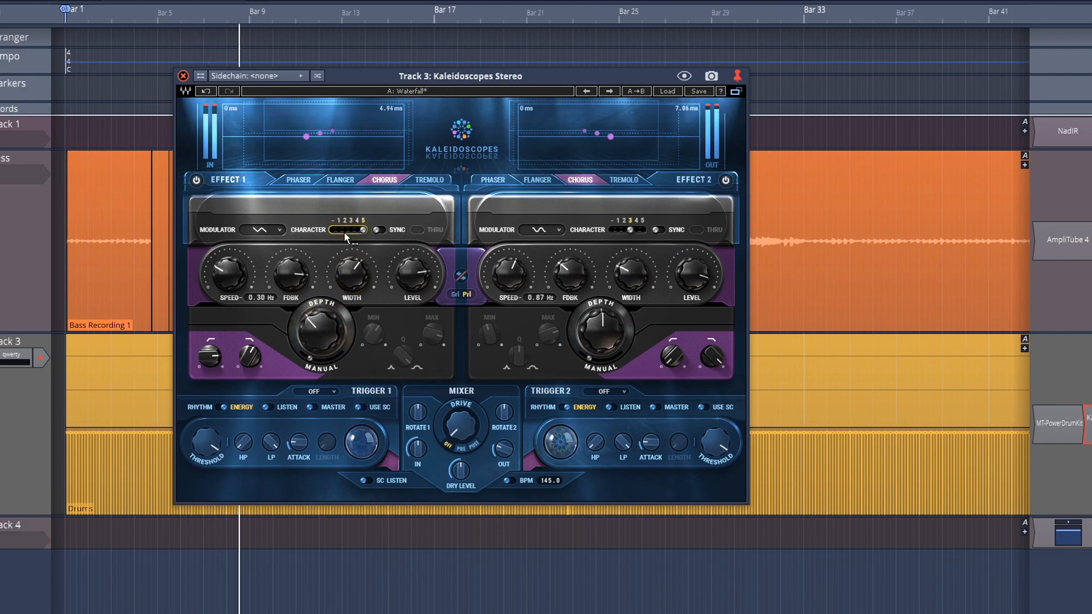
{"action": "left_click_drag", "start_coordinate": [335, 280], "coordinate": [333, 288]}
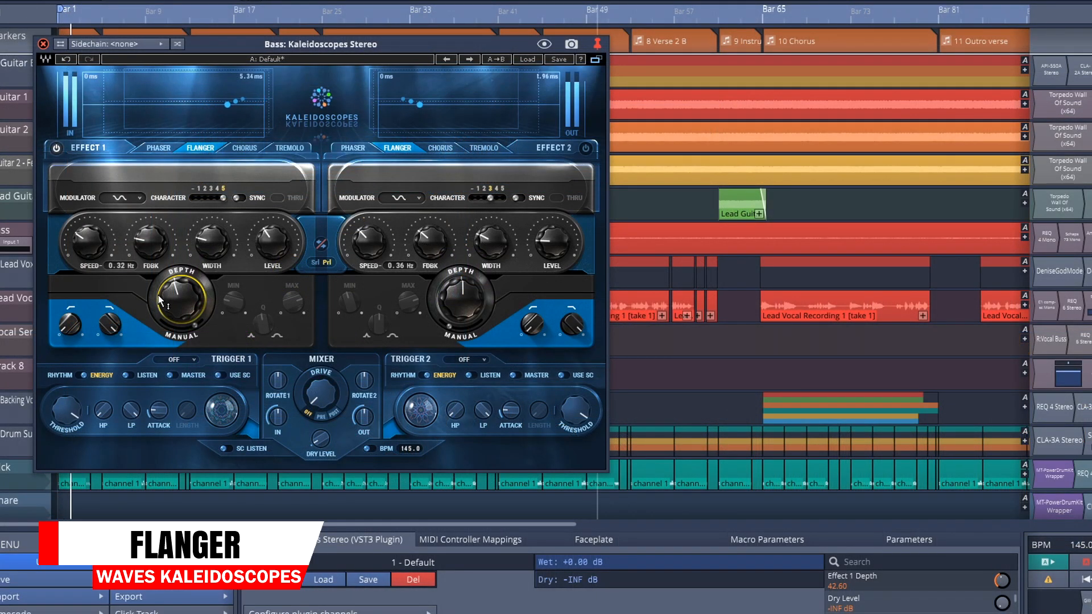
Step: On the bass track's Effect 1 flanger, set speed to about 0.62 Hz, feedback to about 53.6 and width to about 67.6
{"action": "mouse_move", "coordinate": [181, 298]}
{"action": "left_mouse_down"}
{"action": "mouse_move", "coordinate": [197, 323]}
{"action": "mouse_move", "coordinate": [180, 328]}
{"action": "left_mouse_up"}
{"action": "left_click_drag", "start_coordinate": [83, 249], "coordinate": [83, 233]}
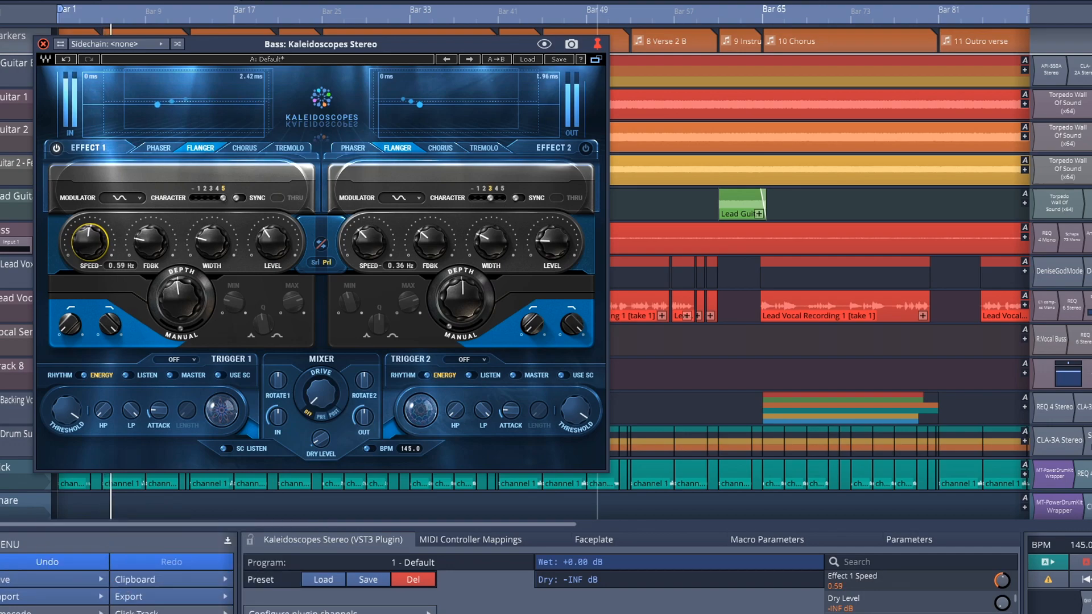
{"action": "left_click_drag", "start_coordinate": [157, 247], "coordinate": [157, 230]}
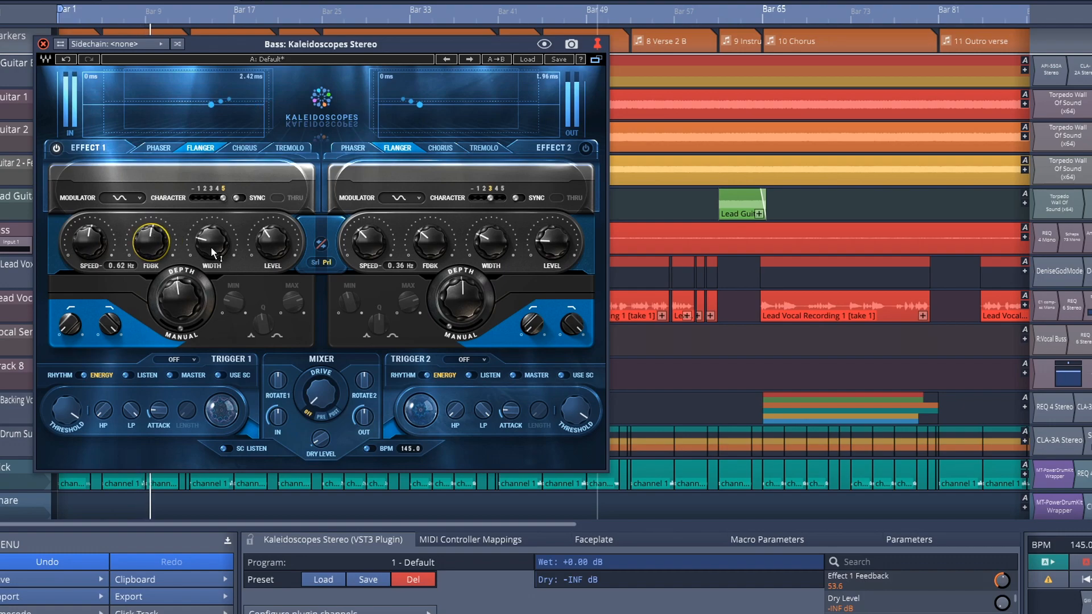
{"action": "left_click_drag", "start_coordinate": [212, 248], "coordinate": [212, 234]}
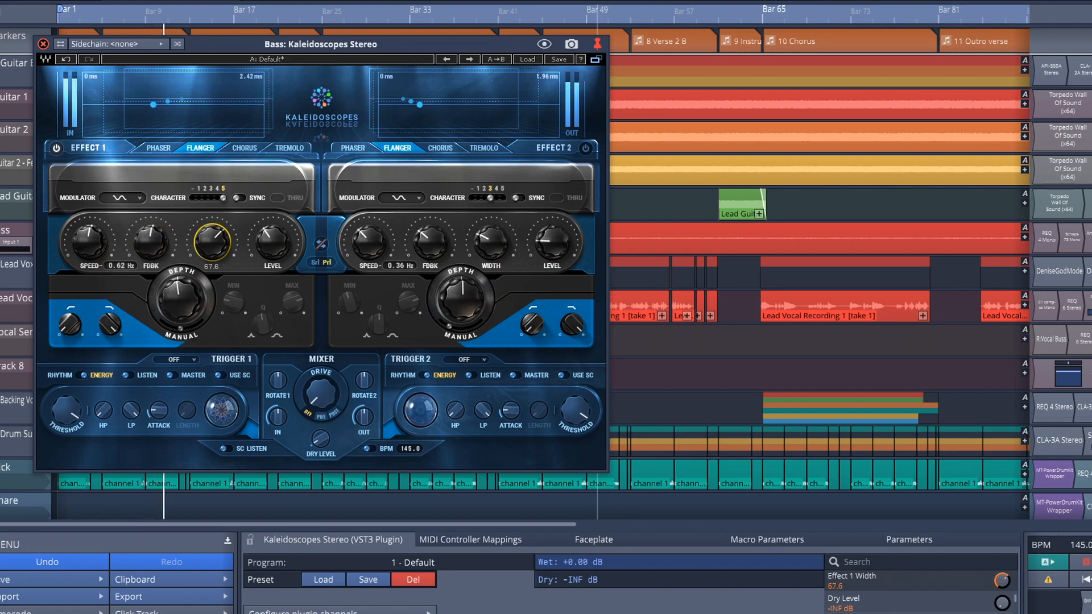
{"action": "left_click", "coordinate": [266, 241]}
Step: Slow the bass flanger to 0.25 Hz, sweep its depth down to about 12.2 and up to about 68.3, and raise the speed again
{"action": "left_click", "coordinate": [76, 241]}
{"action": "left_click_drag", "start_coordinate": [89, 241], "coordinate": [89, 256]}
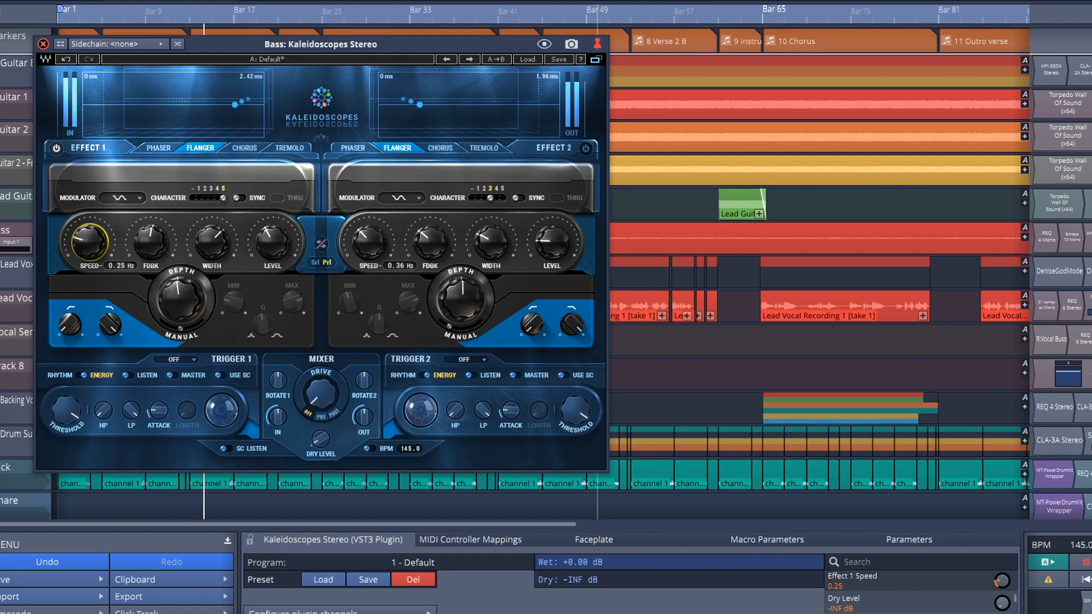
{"action": "left_click_drag", "start_coordinate": [180, 297], "coordinate": [180, 324]}
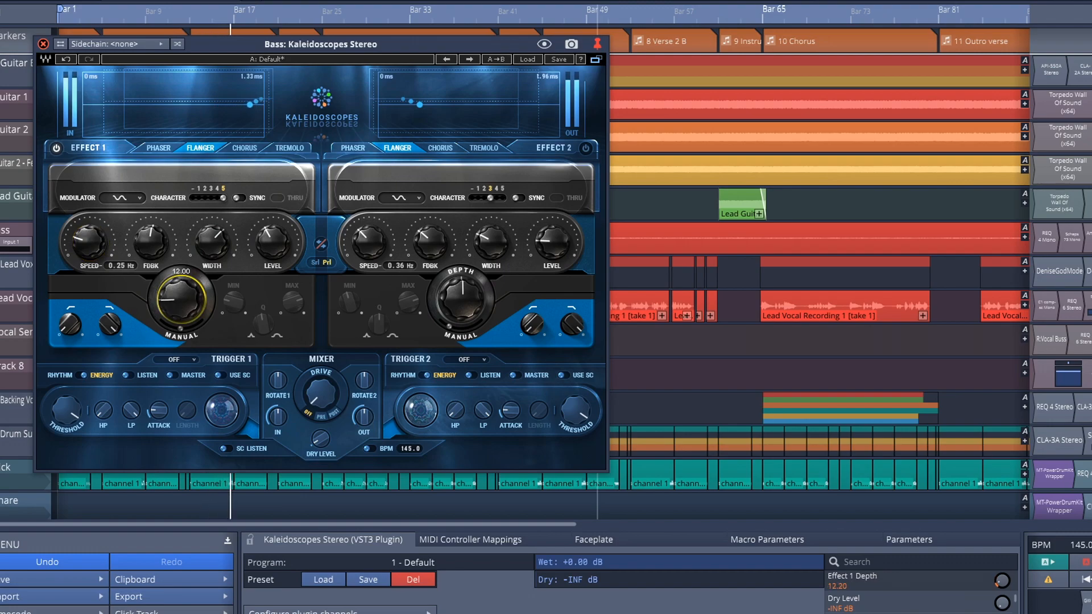
{"action": "left_click_drag", "start_coordinate": [177, 304], "coordinate": [177, 274]}
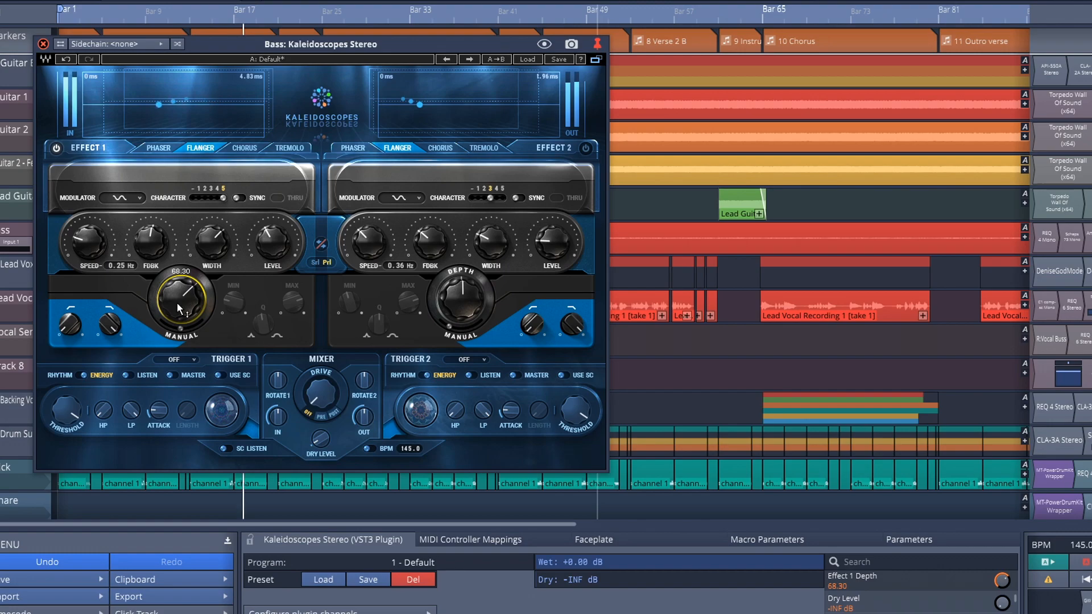
{"action": "left_click_drag", "start_coordinate": [88, 246], "coordinate": [89, 233]}
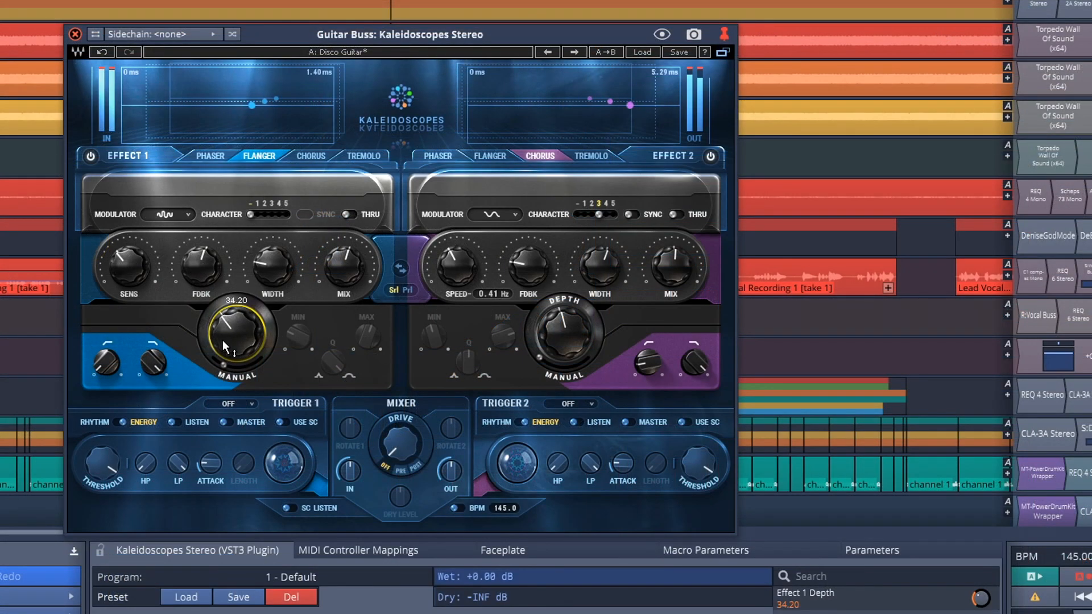
Step: On the guitar buss's Effect 1 flanger, set depth to about 92.1, feedback to about 27.5 and mix to about 54.7
{"action": "left_click_drag", "start_coordinate": [223, 340], "coordinate": [270, 264]}
{"action": "left_click", "coordinate": [233, 342]}
{"action": "left_click_drag", "start_coordinate": [233, 339], "coordinate": [233, 324]}
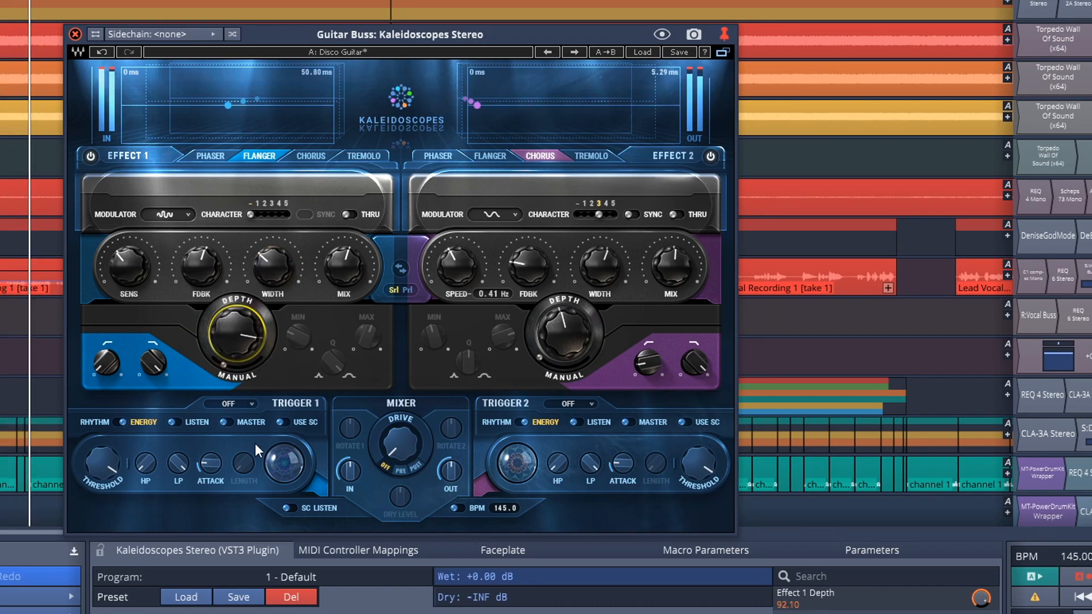
{"action": "left_click_drag", "start_coordinate": [201, 265], "coordinate": [200, 277]}
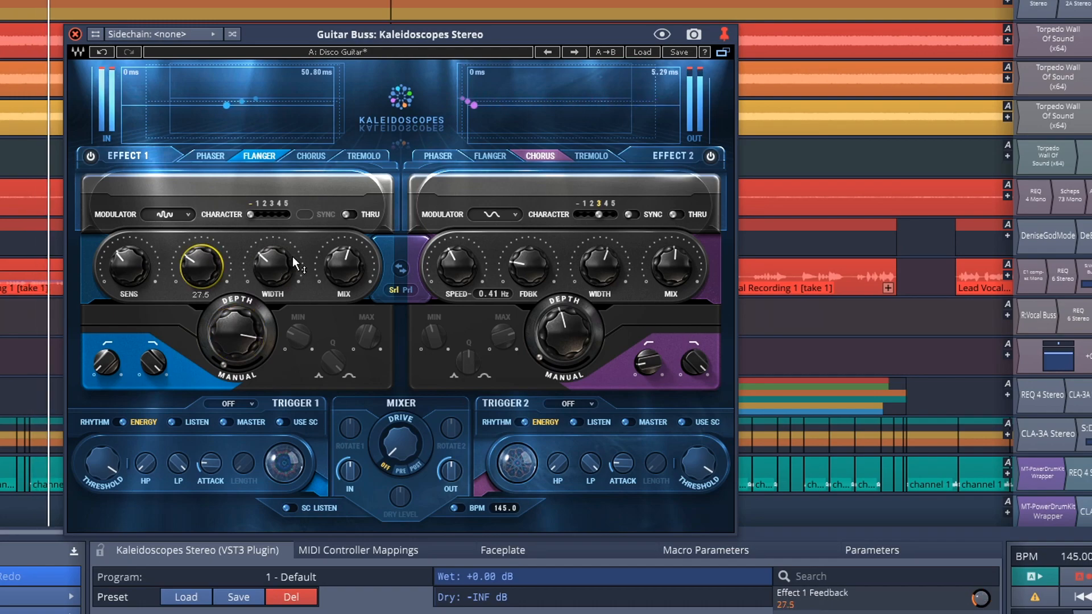
{"action": "left_click", "coordinate": [338, 271]}
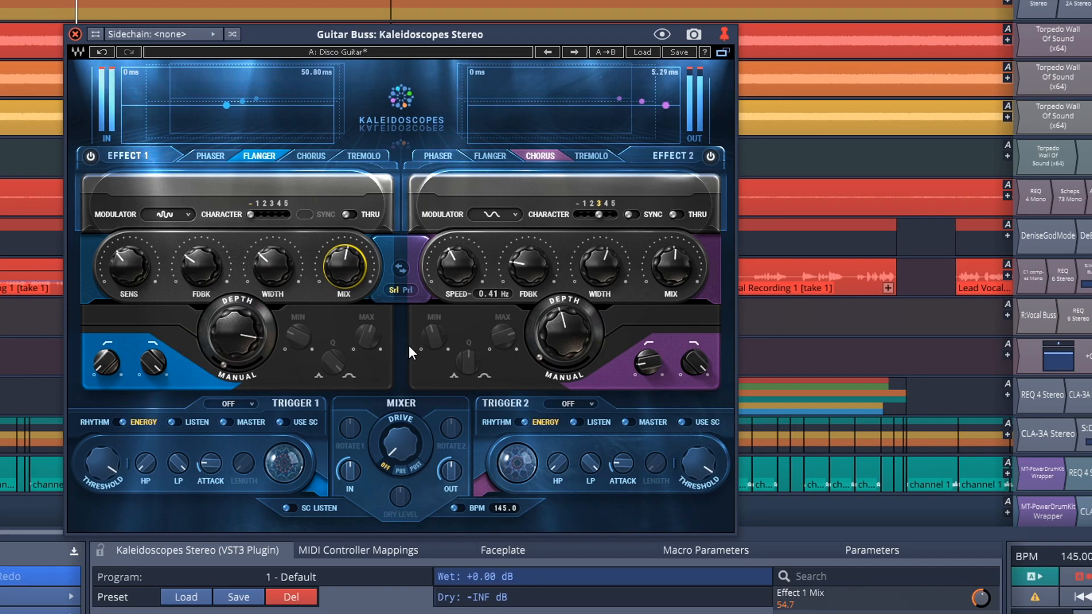
Step: Switch the guitar buss effects to parallel routing and back to serial
{"action": "left_click", "coordinate": [406, 290]}
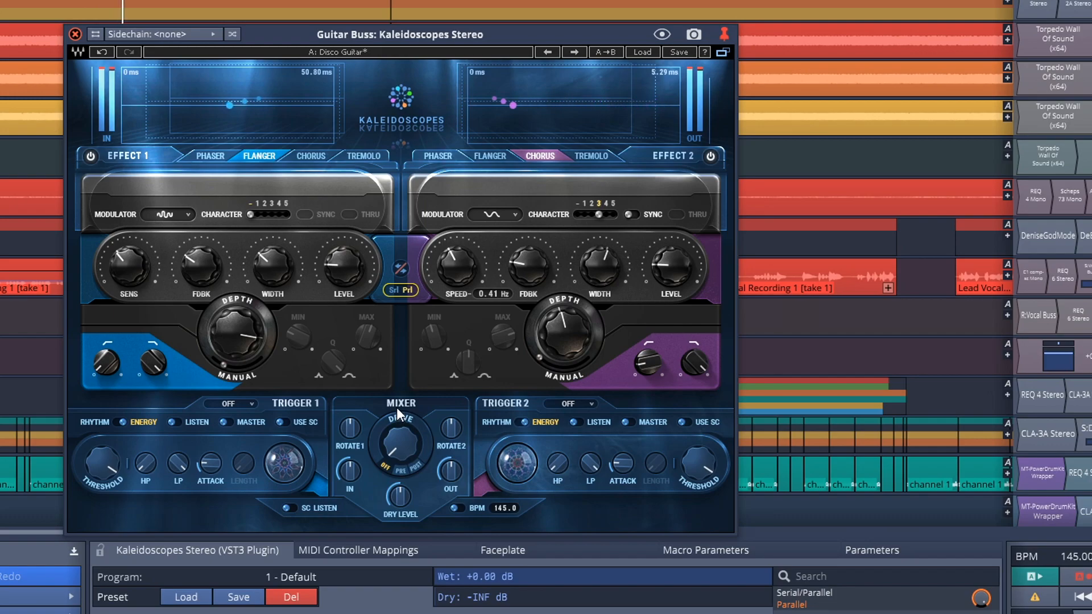
{"action": "left_click", "coordinate": [393, 290]}
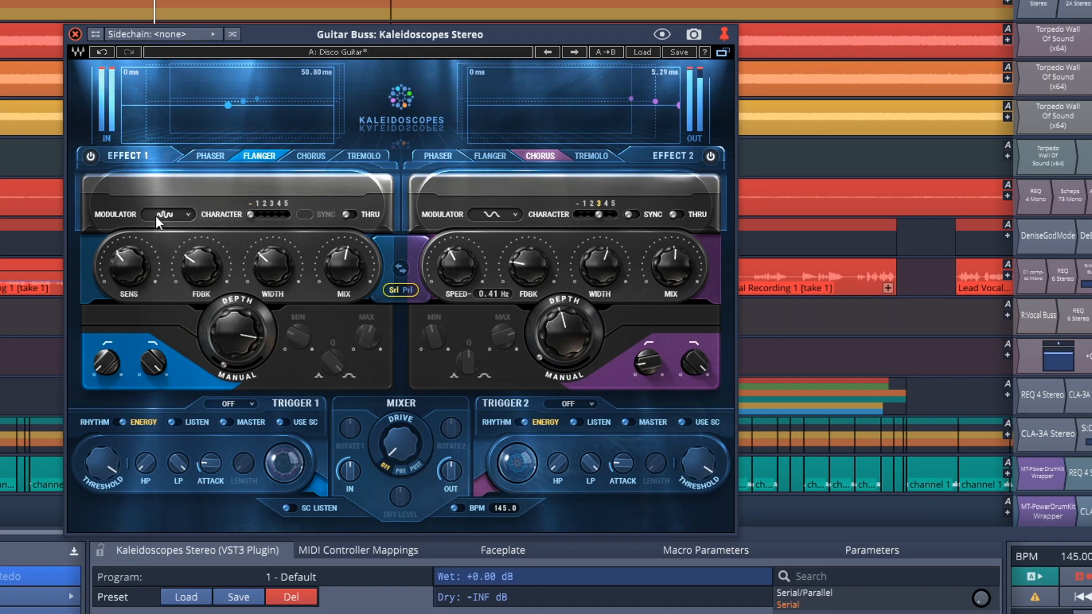
Step: Try the Triangle and Input modulators on the guitar buss's Effect 1 and the Input modulator on Effect 2
{"action": "left_click", "coordinate": [188, 215]}
{"action": "left_click", "coordinate": [202, 249]}
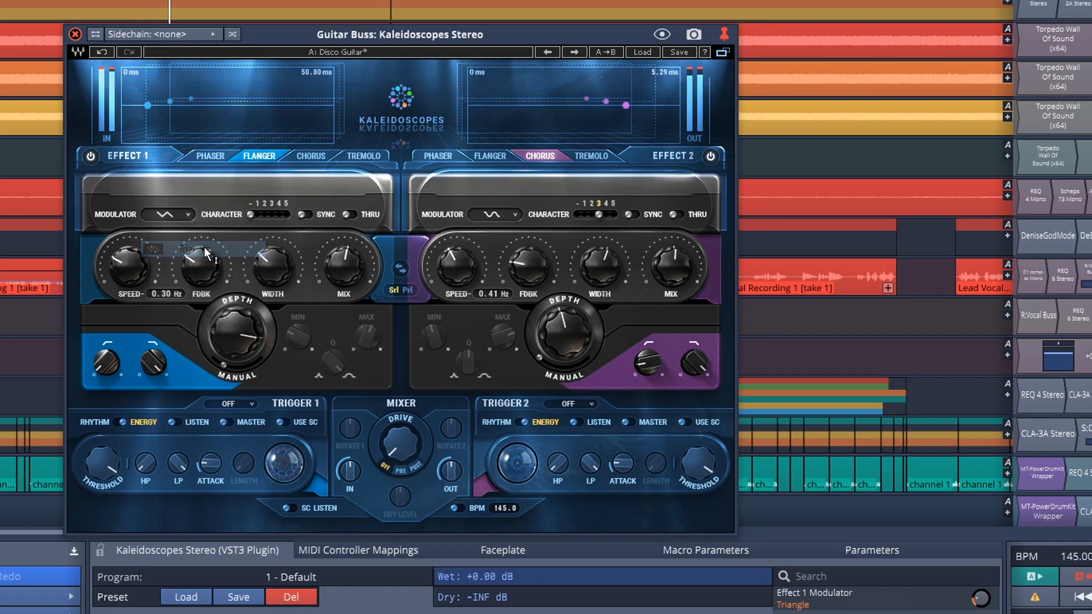
{"action": "left_click", "coordinate": [189, 216]}
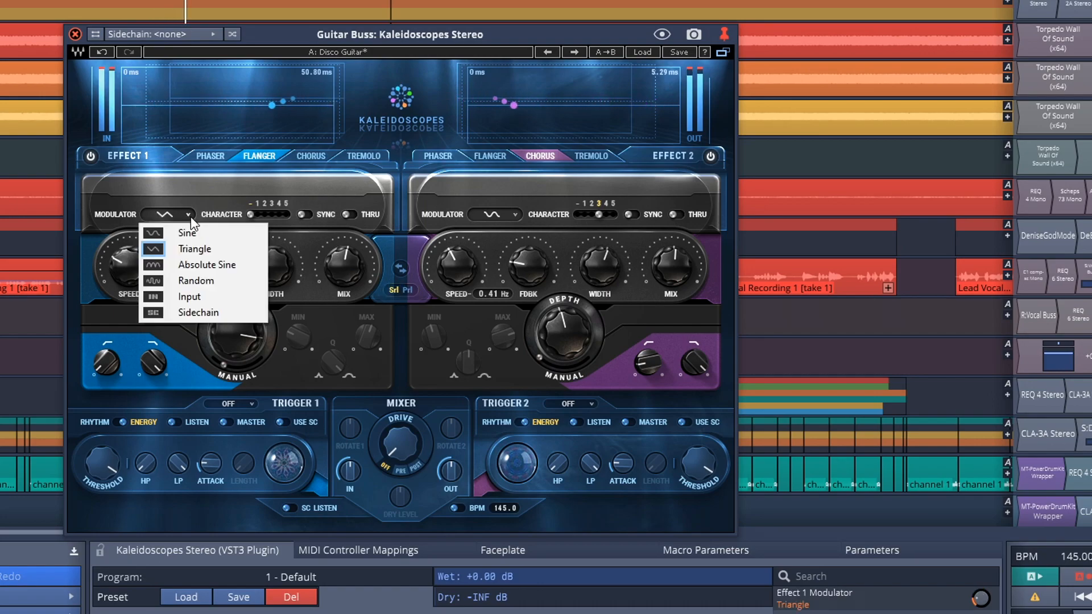
{"action": "left_click", "coordinate": [201, 298]}
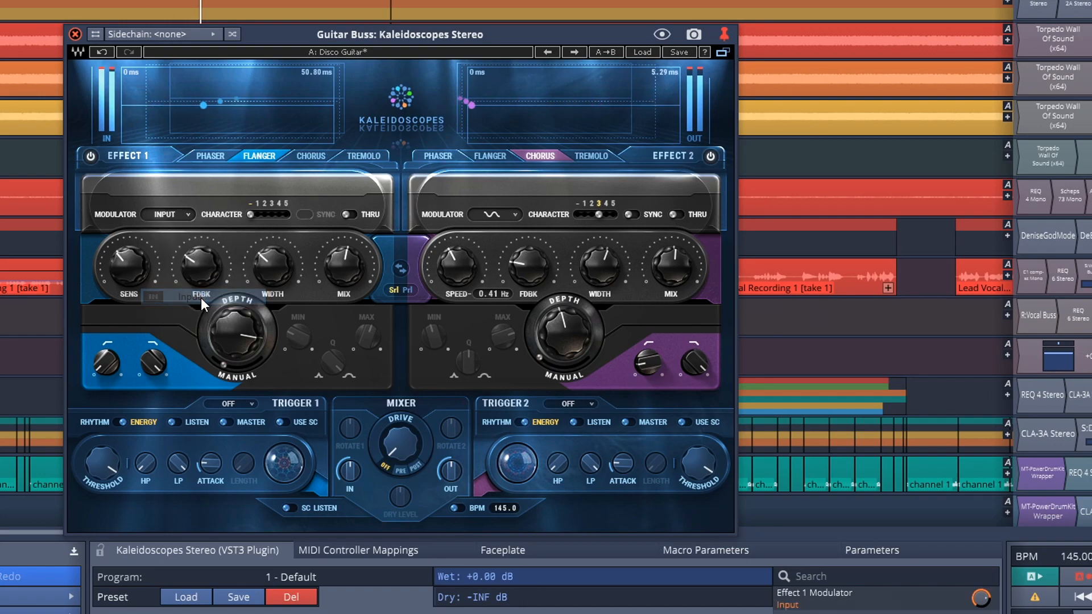
{"action": "left_click", "coordinate": [514, 219]}
{"action": "left_click", "coordinate": [512, 295]}
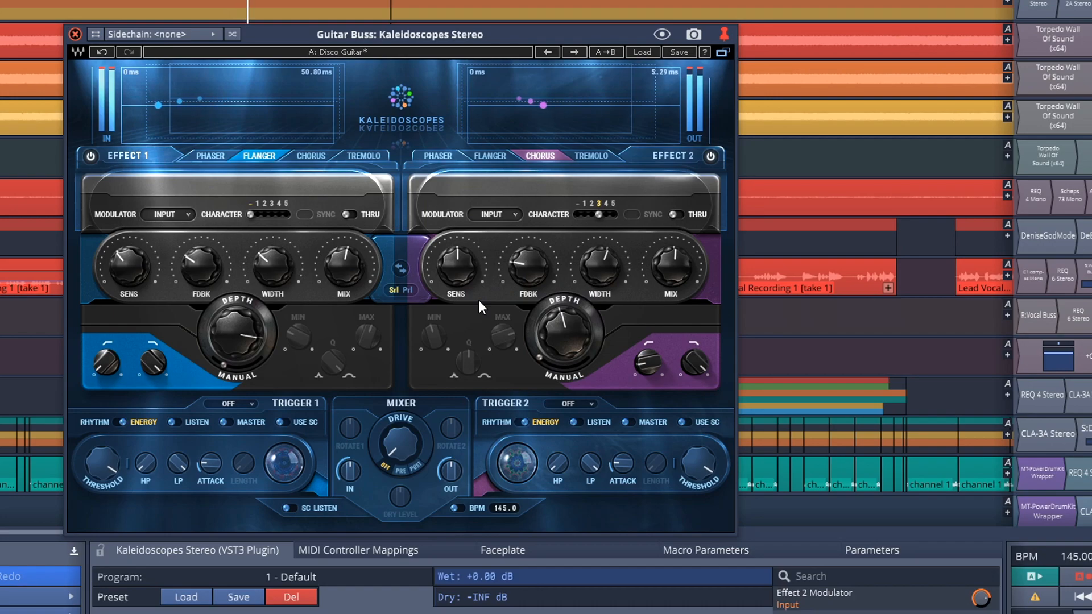
Step: Set Effect 1's modulator to Absolute Sine, try Sidechain on Effect 2 and set Effect 2's modulator back to Sine
{"action": "left_click", "coordinate": [186, 214]}
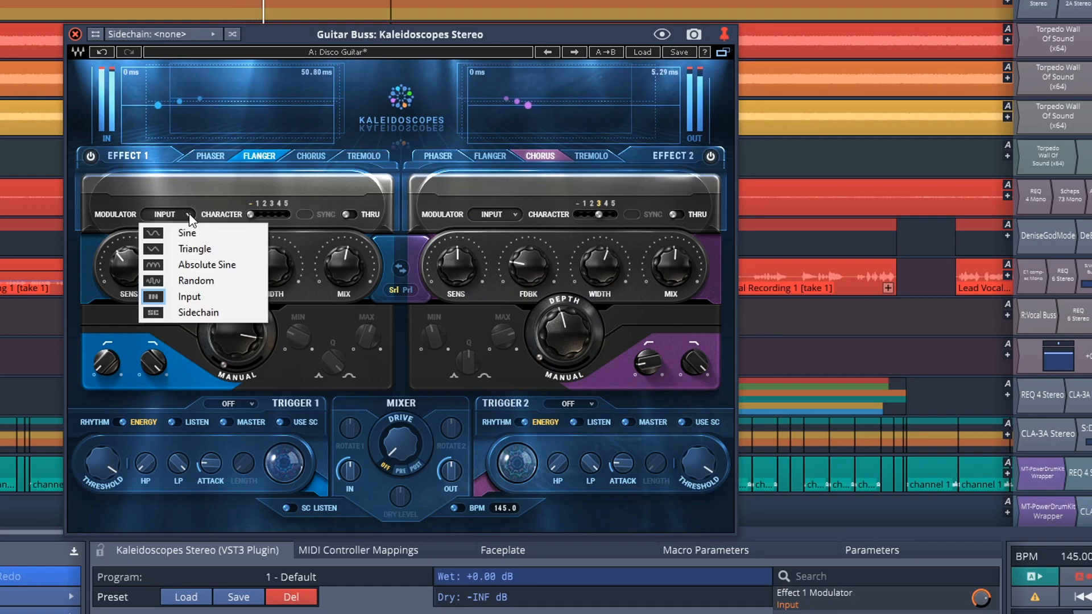
{"action": "left_click", "coordinate": [234, 263]}
{"action": "scroll", "coordinate": [507, 214], "scroll_direction": "down", "scroll_amount": 1}
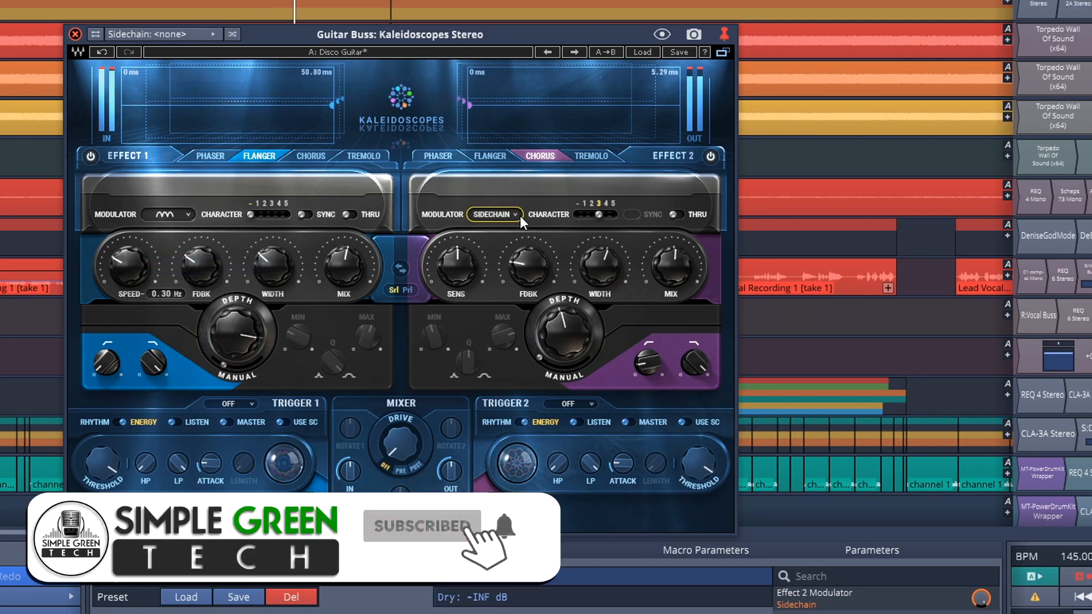
{"action": "left_click", "coordinate": [517, 215]}
{"action": "left_click", "coordinate": [527, 235]}
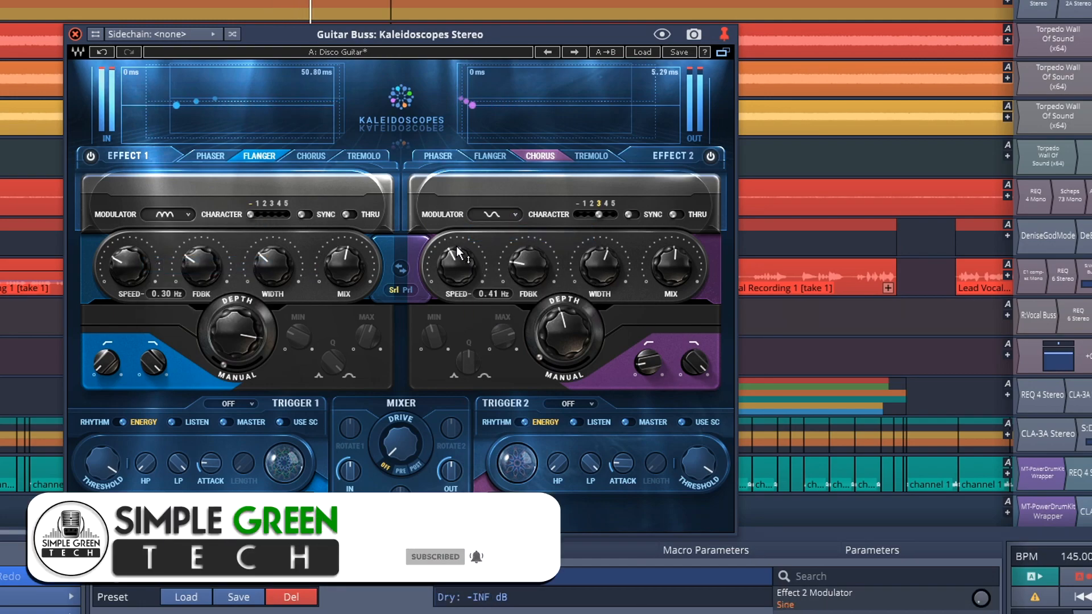
Step: Try the Random modulator on the guitar buss's Effect 1 and set both effects' modulators to Sine
{"action": "scroll", "coordinate": [183, 210], "scroll_direction": "down", "scroll_amount": 3}
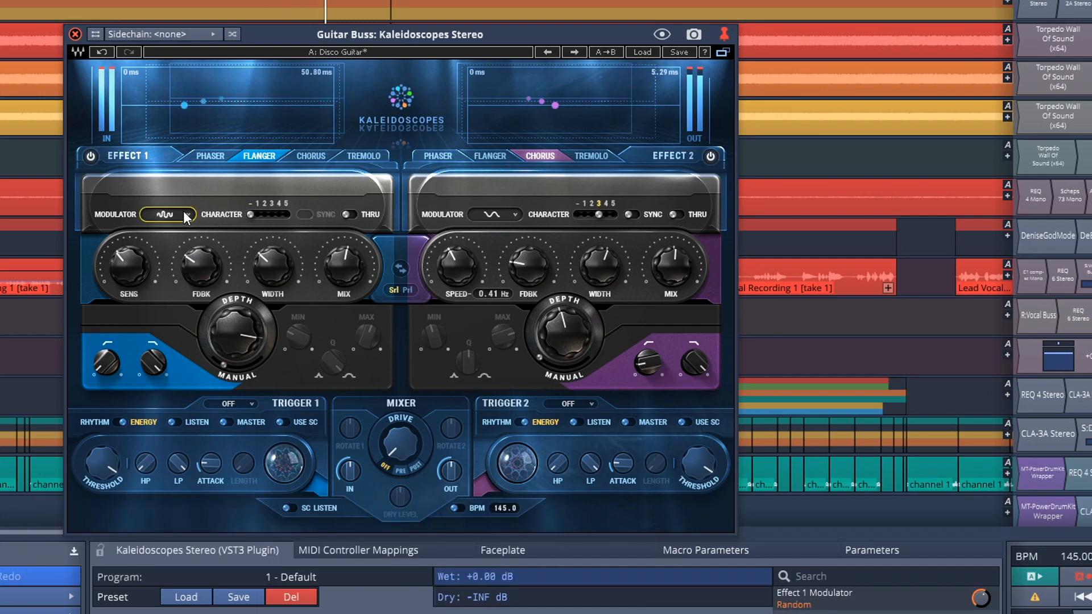
{"action": "left_click", "coordinate": [519, 214]}
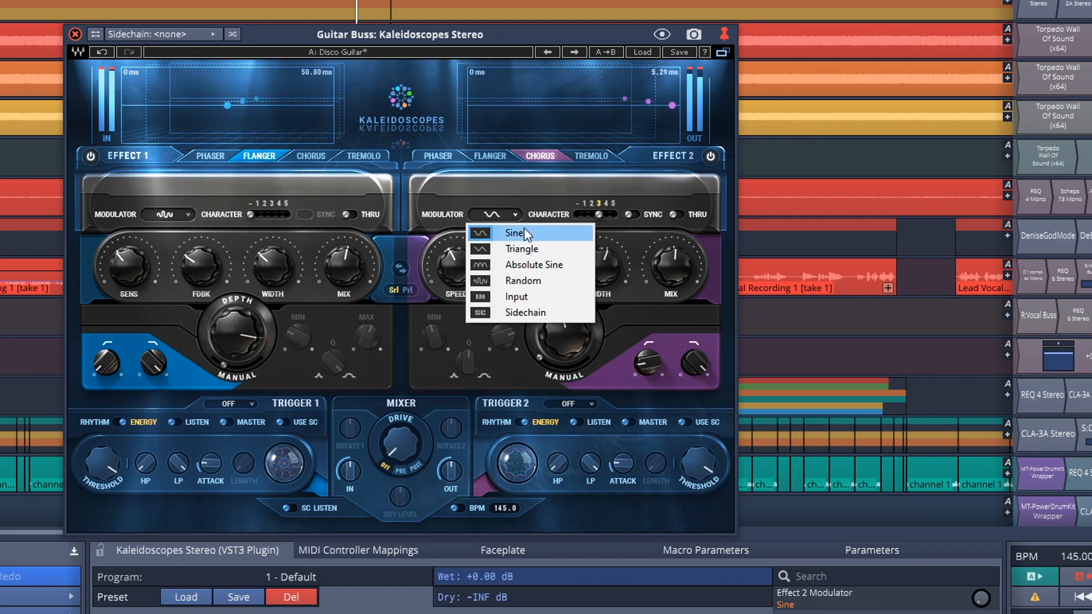
{"action": "left_click", "coordinate": [525, 230]}
{"action": "left_click", "coordinate": [190, 218]}
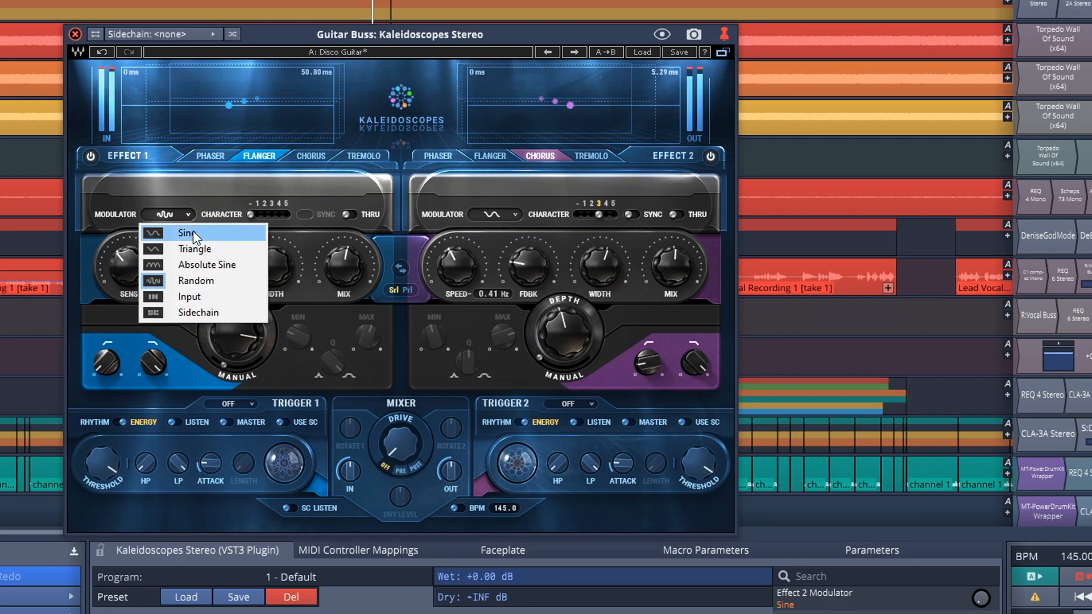
{"action": "left_click", "coordinate": [192, 234]}
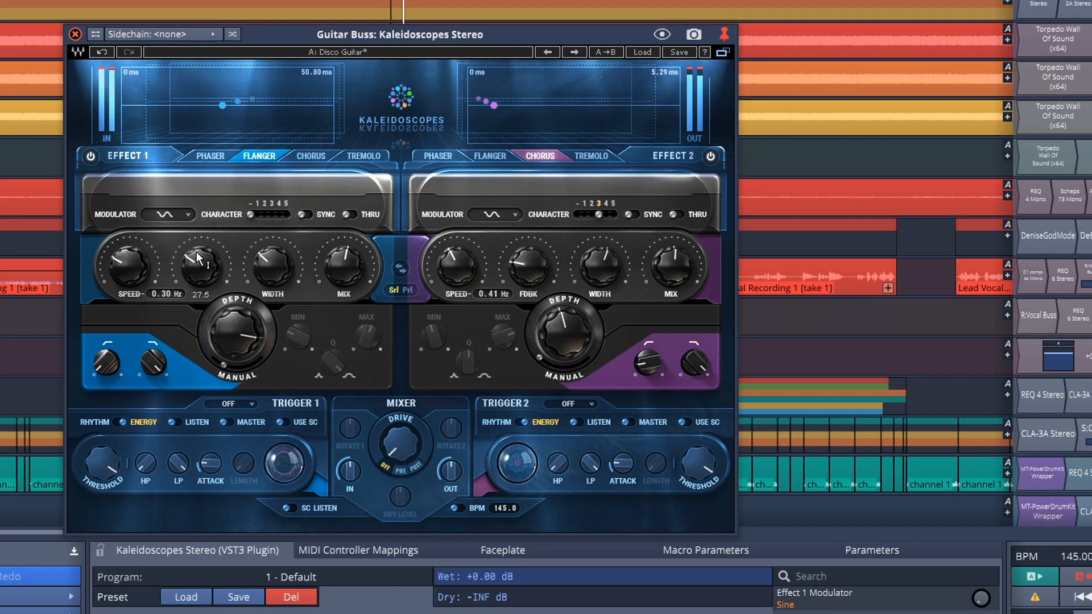
Step: Audition parallel routing between the guitar buss's two effects and return to serial routing
{"action": "left_click", "coordinate": [410, 289]}
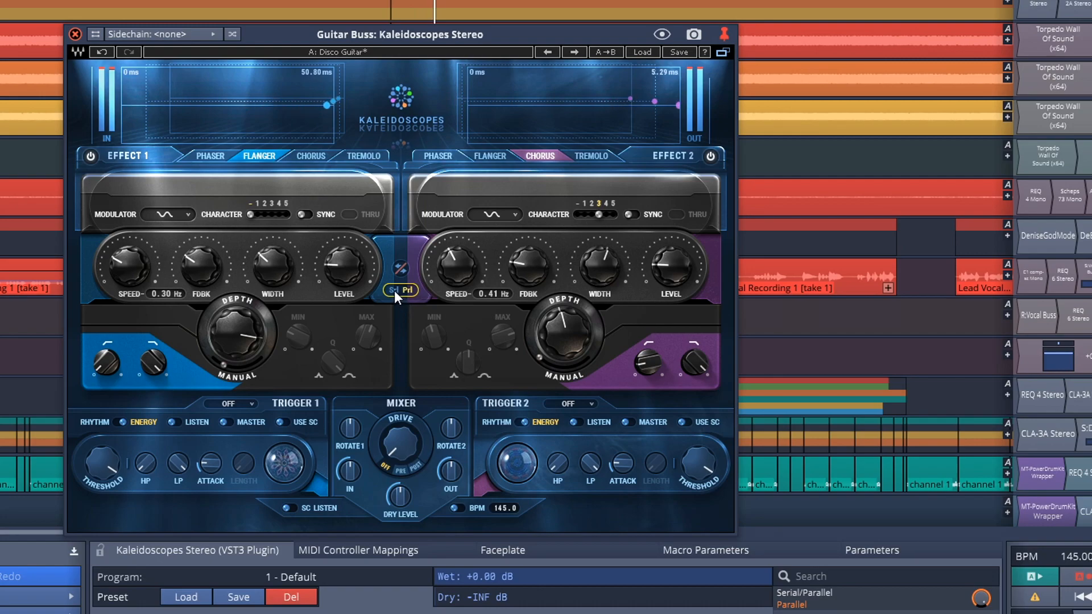
{"action": "left_click", "coordinate": [394, 291]}
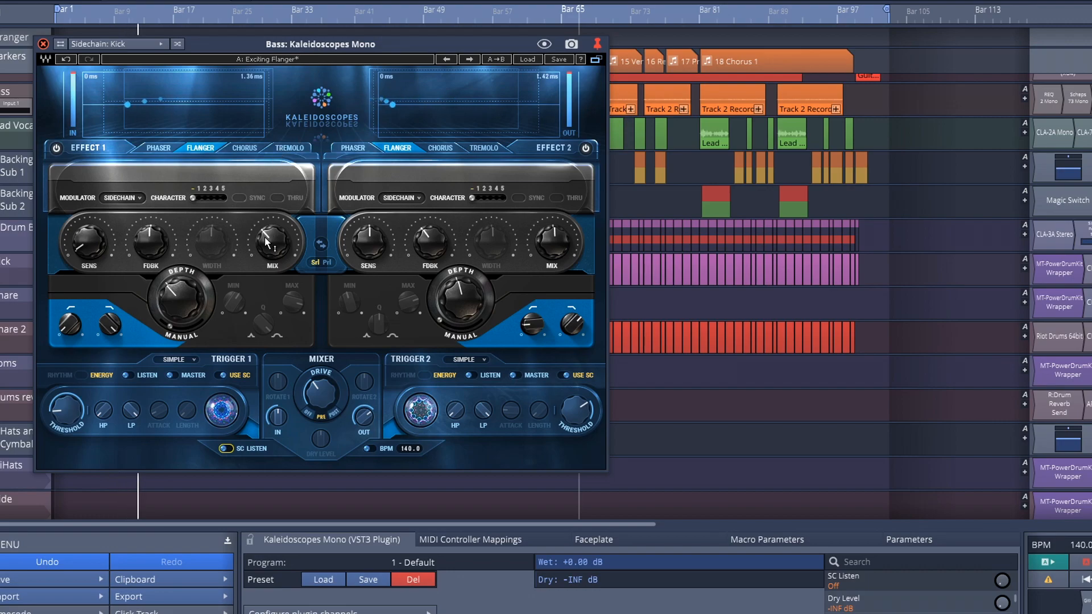
Step: On the bass track's sidechained flangers, raise Effect 1's mix to about 71.6 and increase Effect 2's mix
{"action": "left_click_drag", "start_coordinate": [268, 240], "coordinate": [269, 222]}
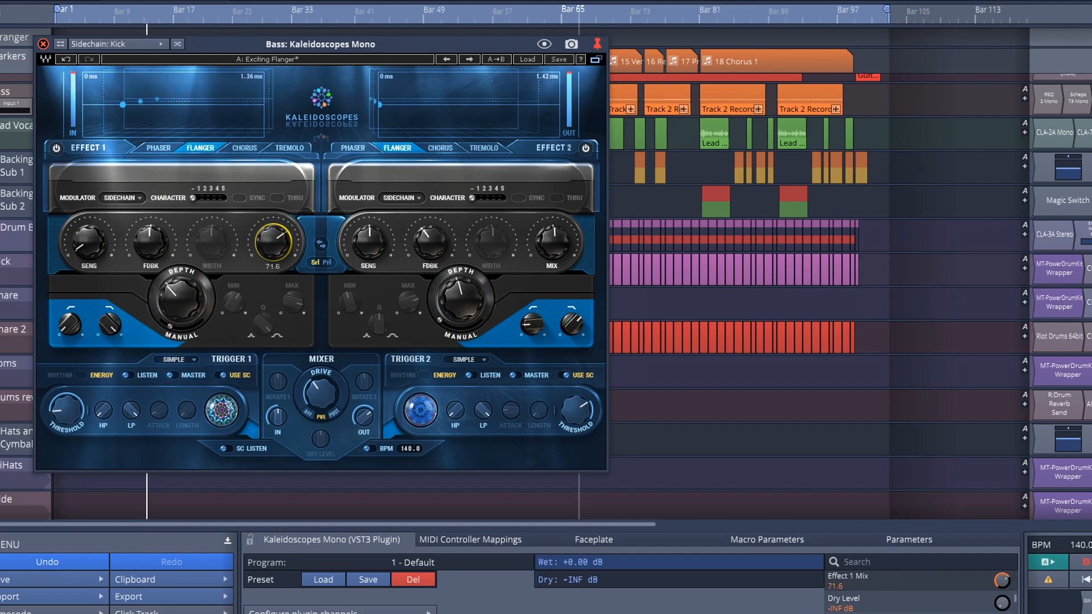
{"action": "left_click_drag", "start_coordinate": [552, 244], "coordinate": [552, 232]}
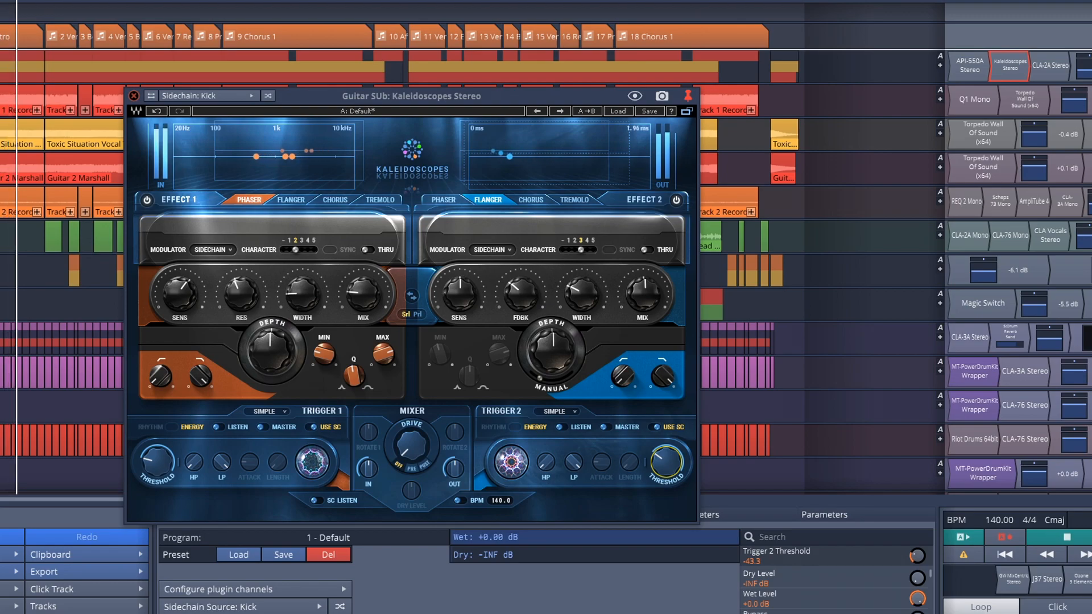
Step: Listen to the kick sidechain signal alone on the guitar sub track and turn sidechain listening back off
{"action": "left_click", "coordinate": [316, 501]}
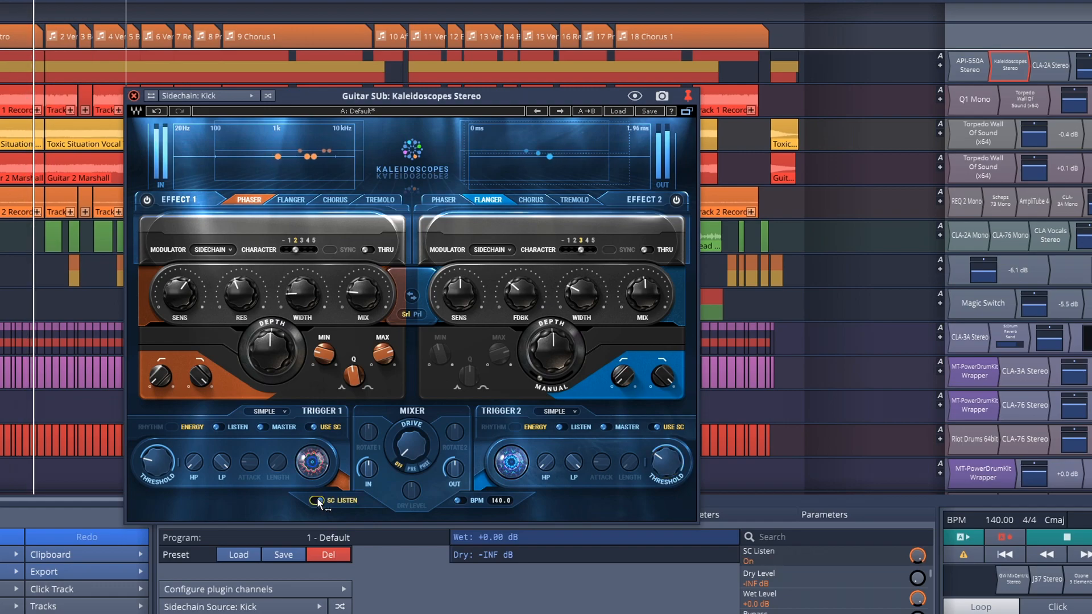
{"action": "left_click", "coordinate": [316, 502]}
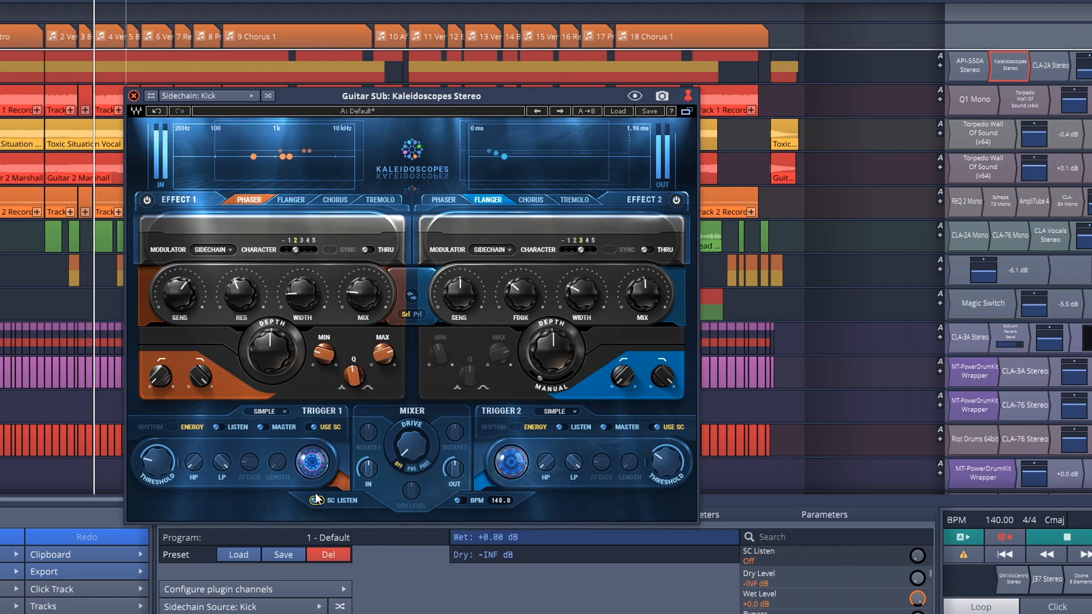
Step: Try Flanger and Chorus on the guitar sub's Effect 1, settle on Tremolo and set its depth to about 62.30
{"action": "left_click", "coordinate": [290, 199]}
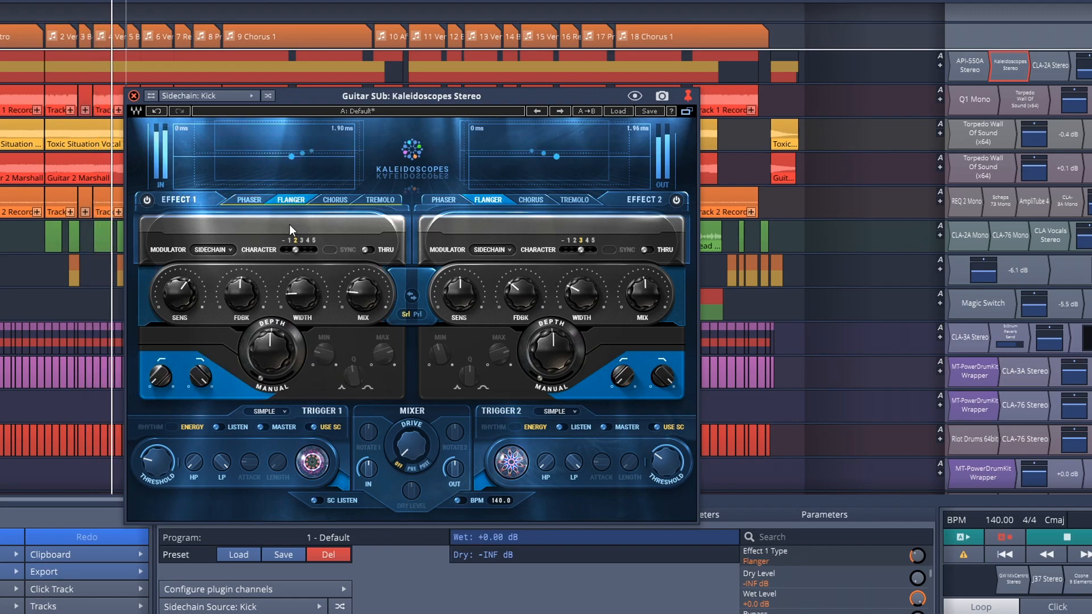
{"action": "left_click", "coordinate": [346, 199]}
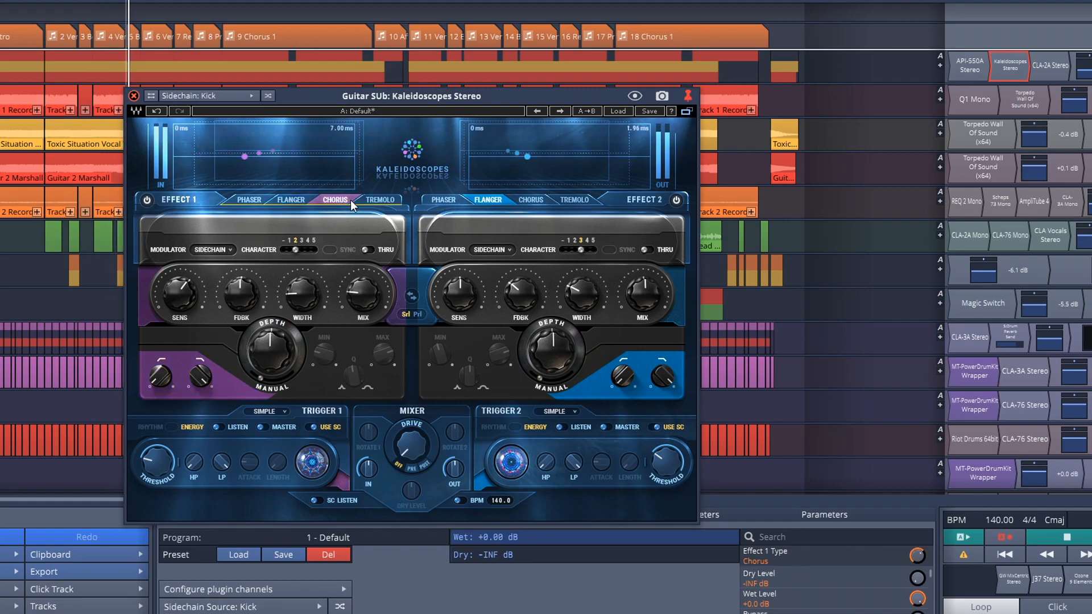
{"action": "left_click", "coordinate": [397, 200]}
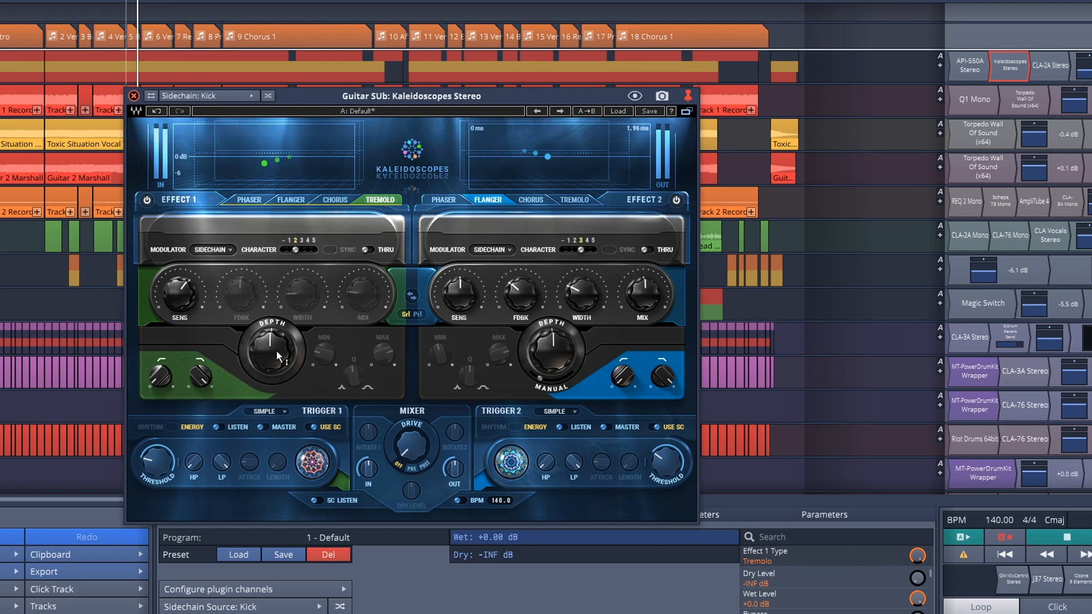
{"action": "left_click_drag", "start_coordinate": [273, 352], "coordinate": [274, 339]}
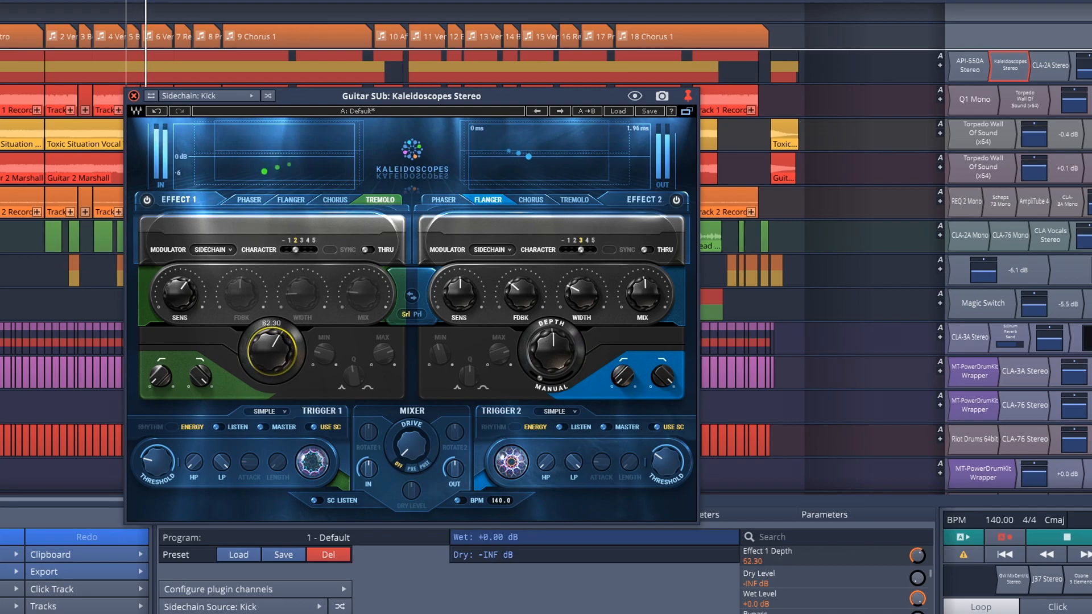